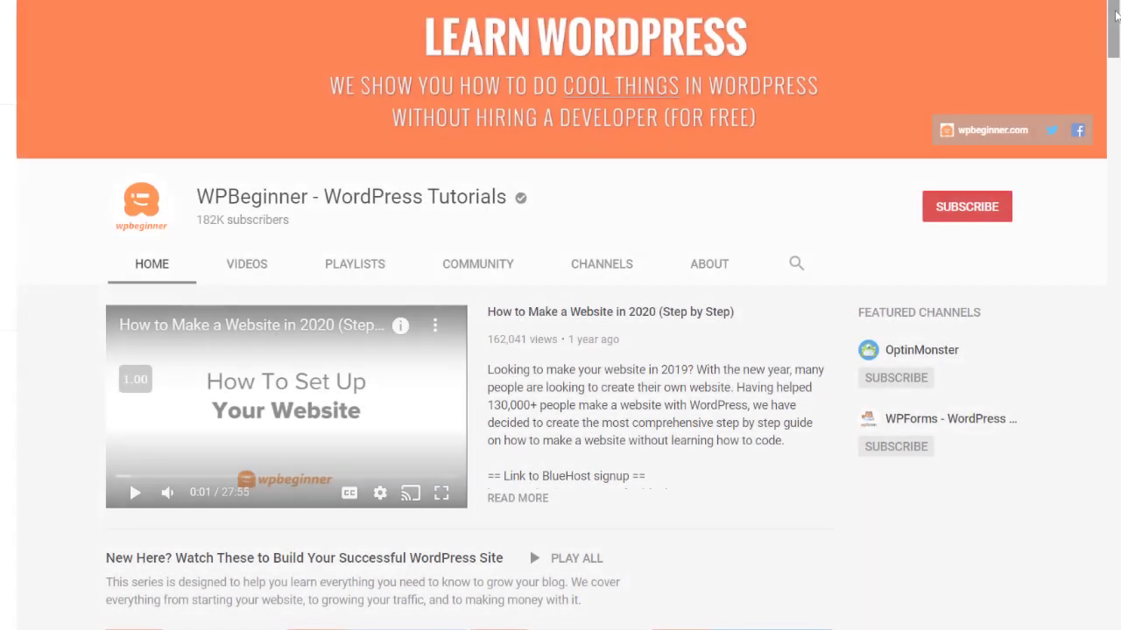
# Subscribe to the WPBeginner - WordPress Tutorials channel and set its notifications to All.
pyautogui.scroll(-3, 528, 545)
pyautogui.scroll(-5, 1116, 50)
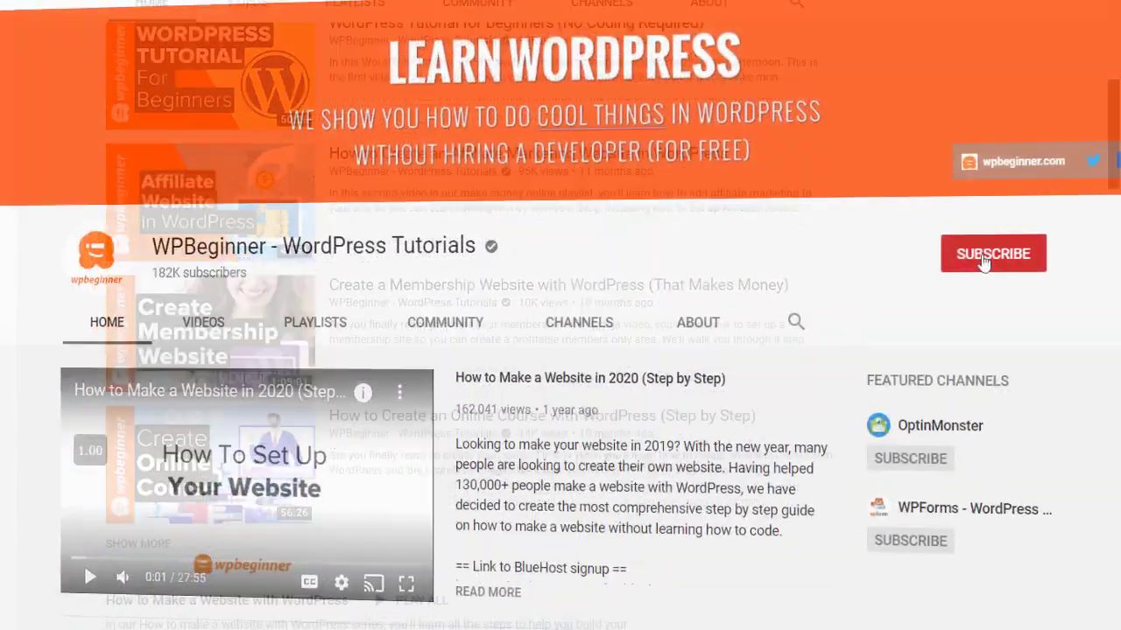
pyautogui.click(984, 260)
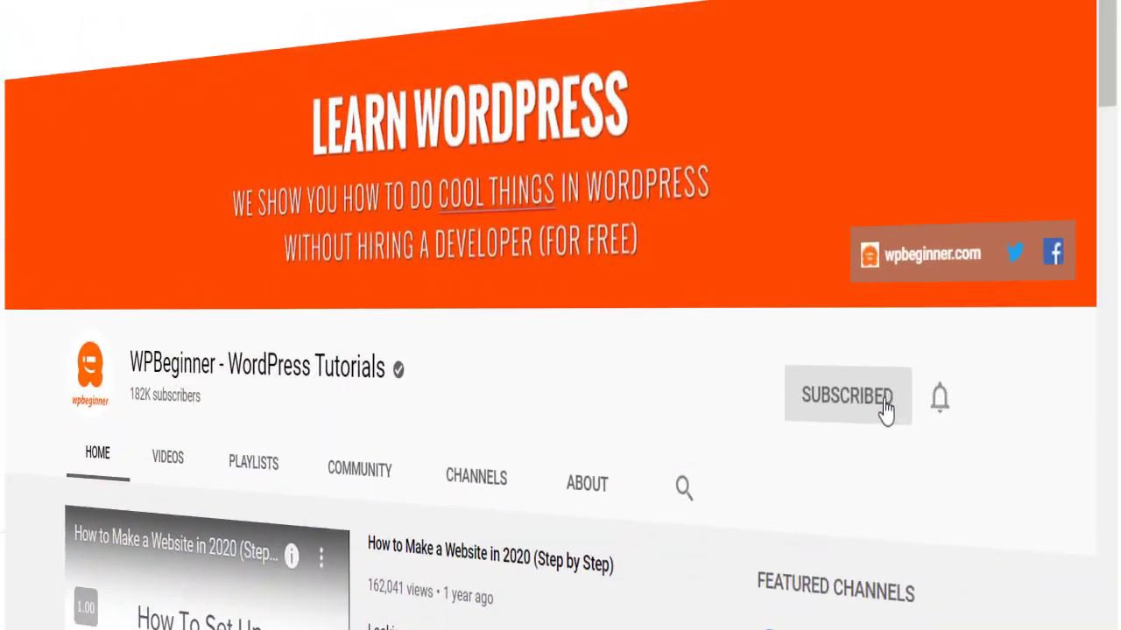
pyautogui.click(943, 403)
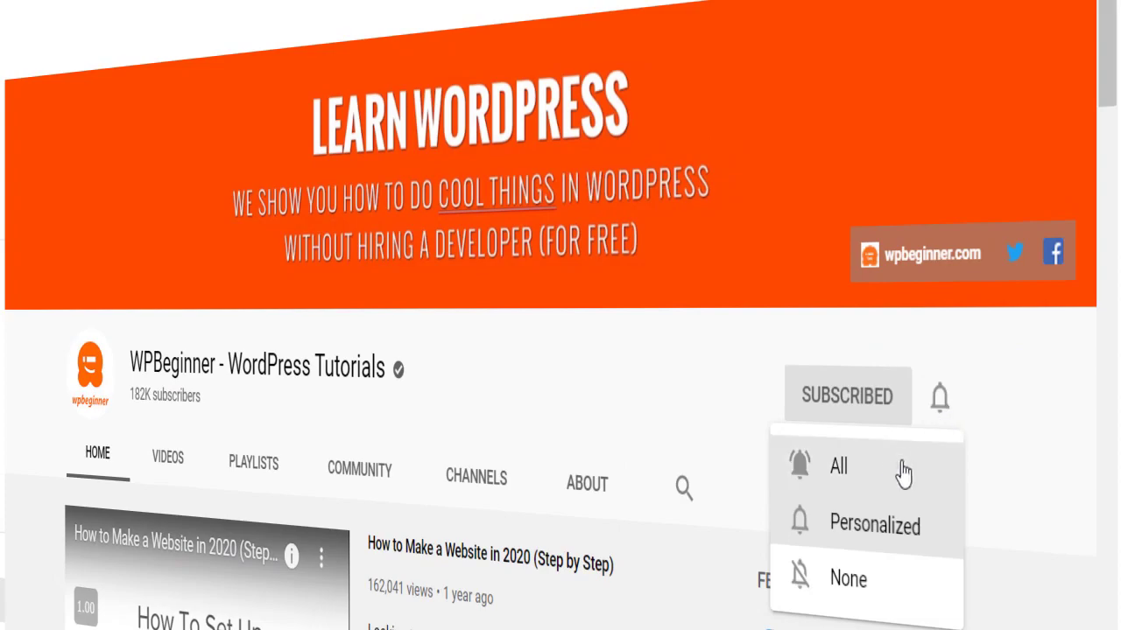
pyautogui.click(904, 473)
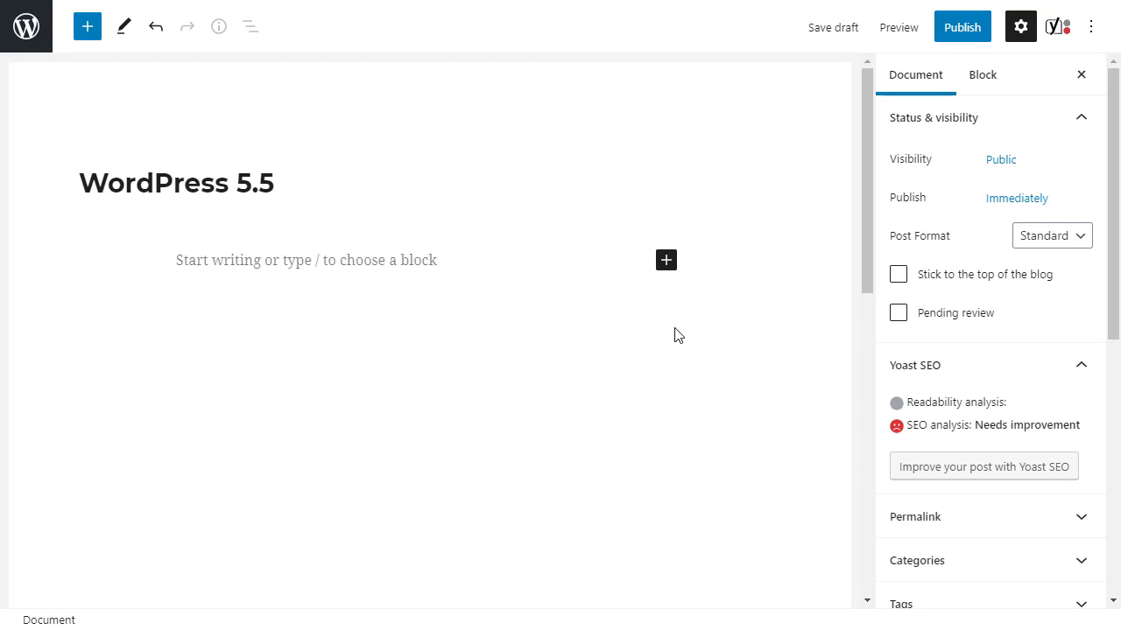
# Bring up the inline block choices in the empty 'WordPress 5.5' post body.
pyautogui.click(666, 262)
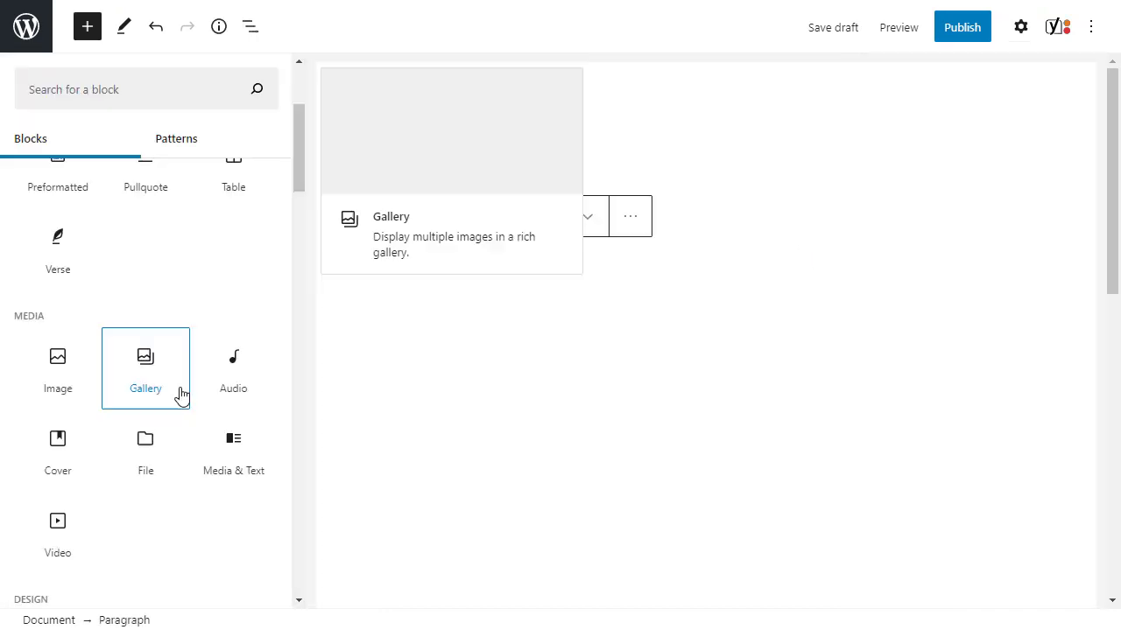
# Search the block inserter for 'slider' and browse the downloadable slider block results.
pyautogui.scroll(-2, 179, 395)
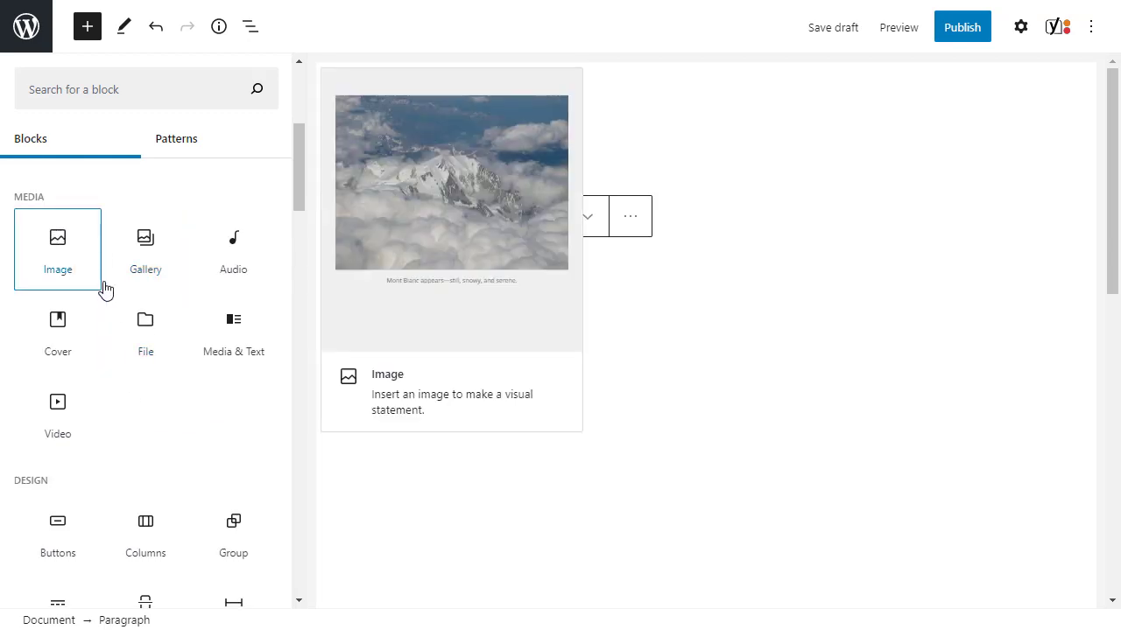
pyautogui.scroll(4, 175, 405)
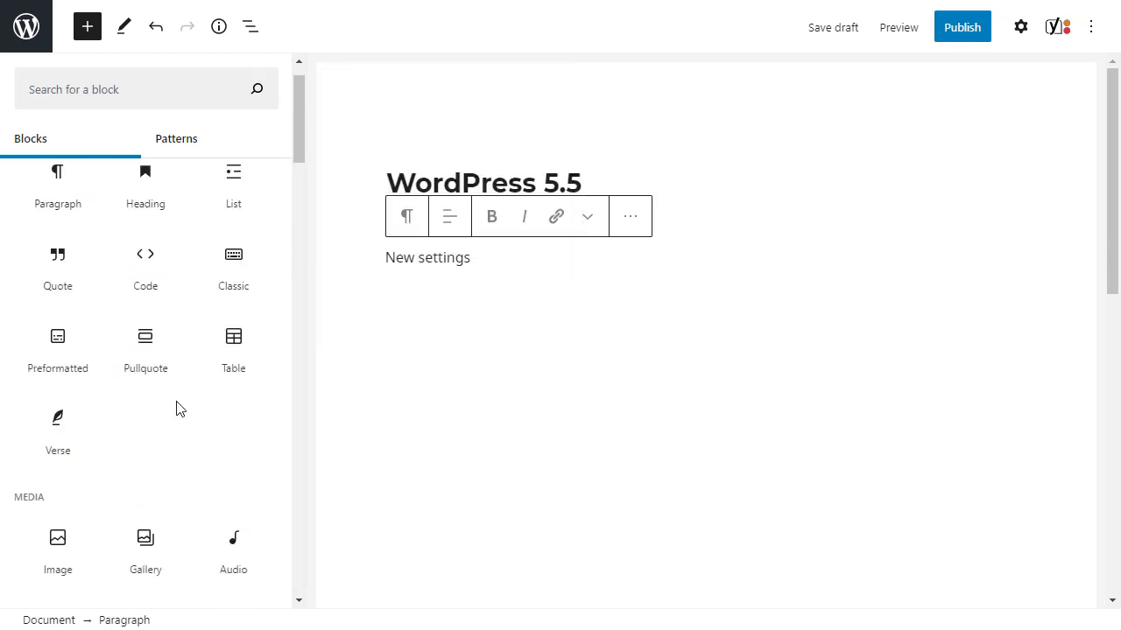
pyautogui.click(88, 89)
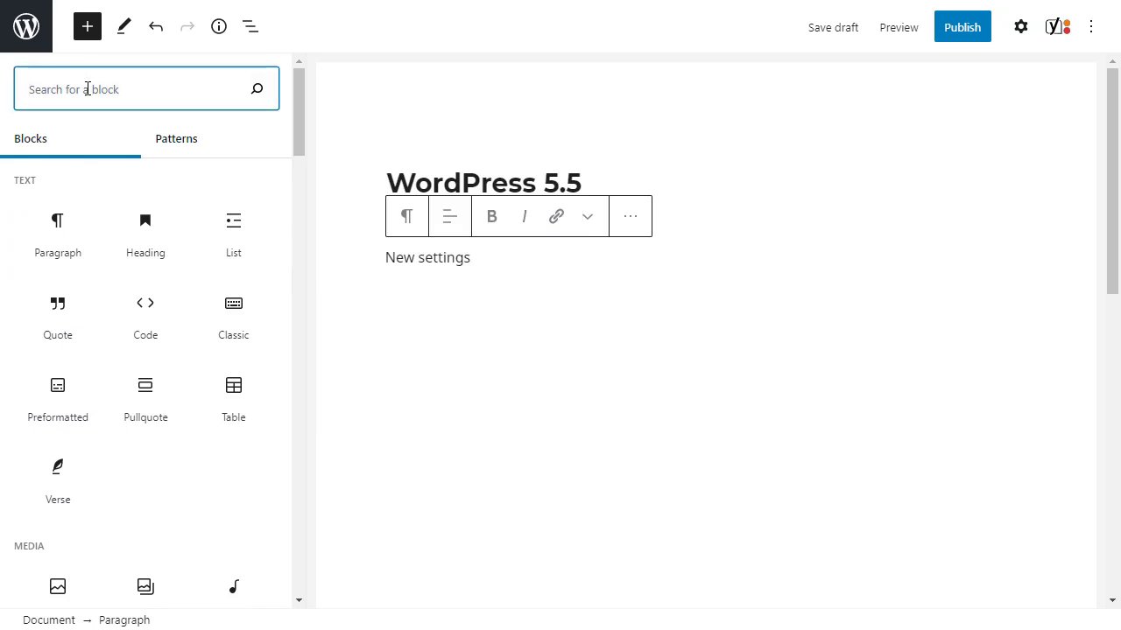
pyautogui.write('slider')
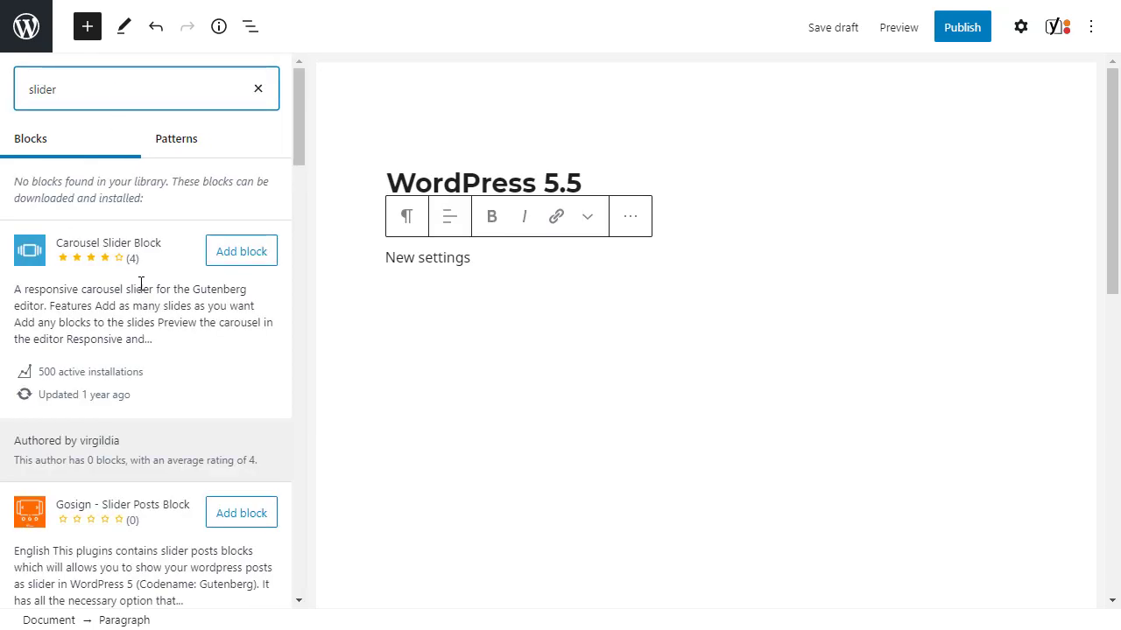
pyautogui.scroll(-3, 141, 285)
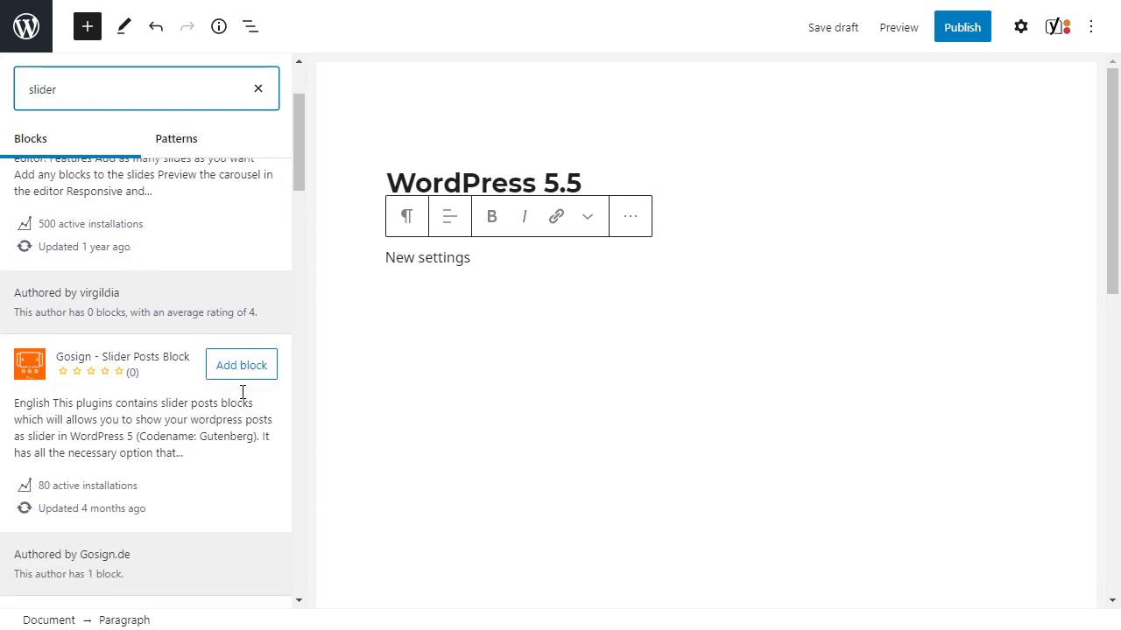
pyautogui.scroll(-1, 223, 408)
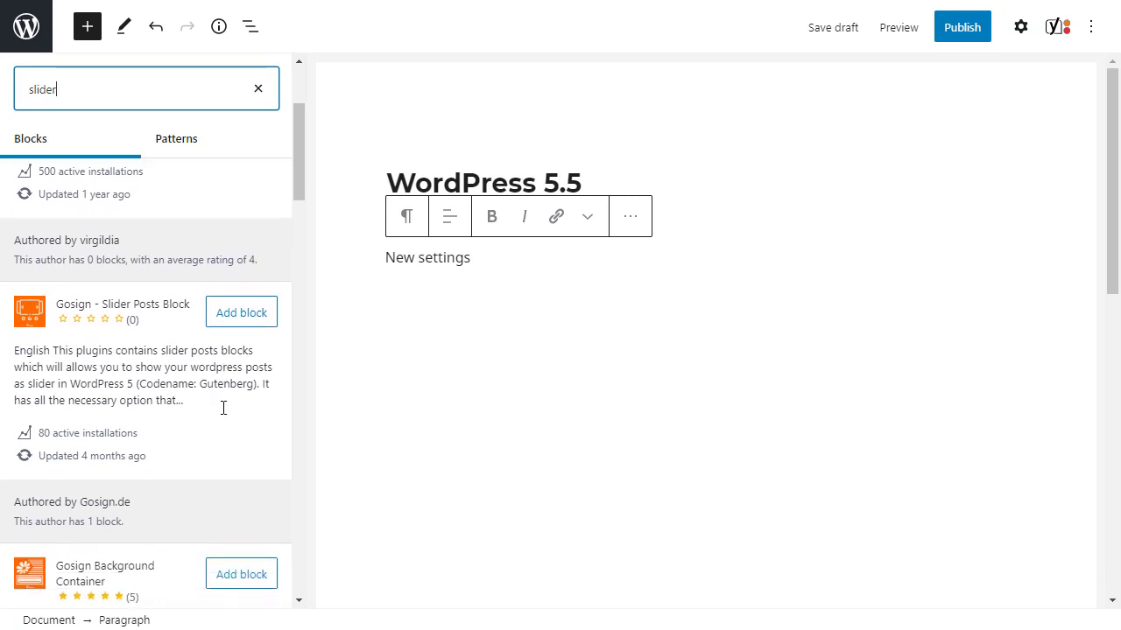
pyautogui.scroll(3, 224, 408)
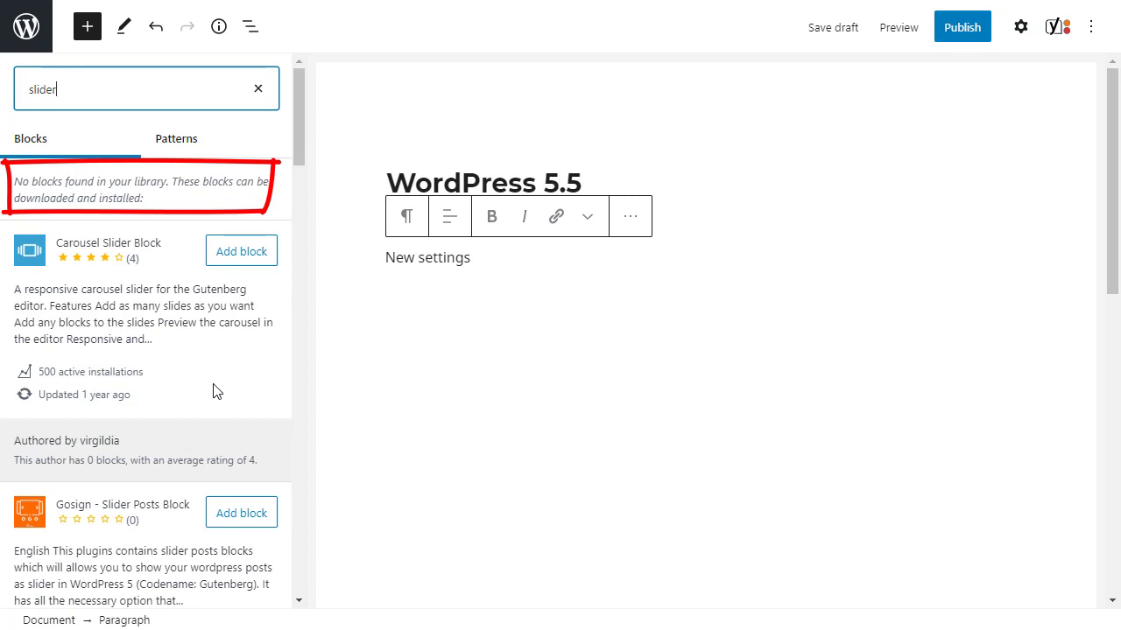
pyautogui.scroll(-2, 217, 391)
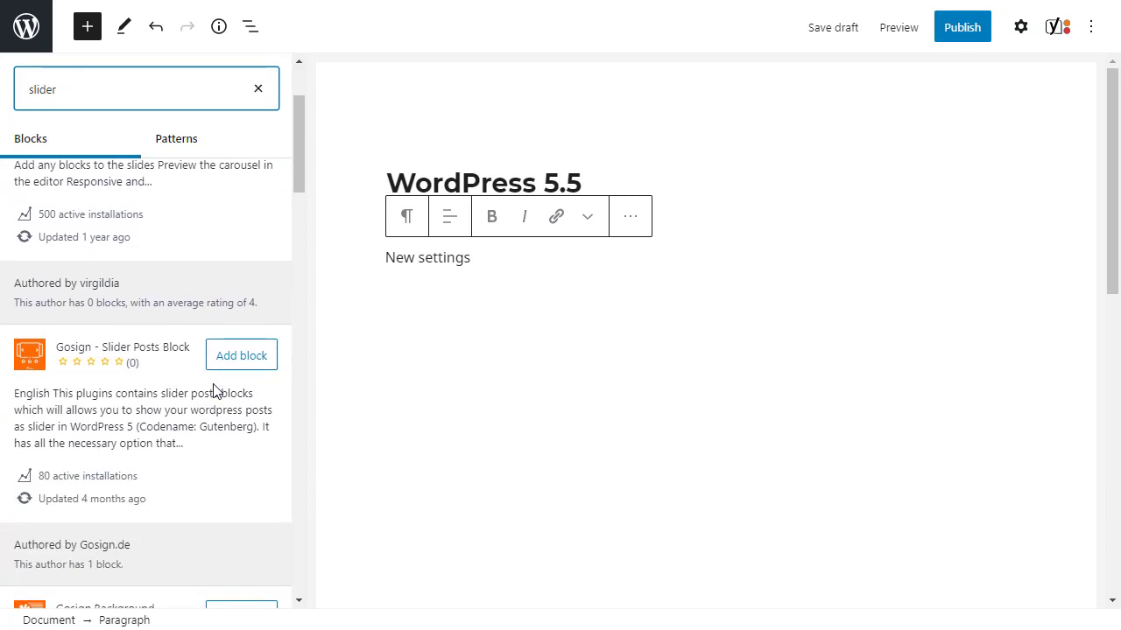
pyautogui.scroll(-2, 217, 391)
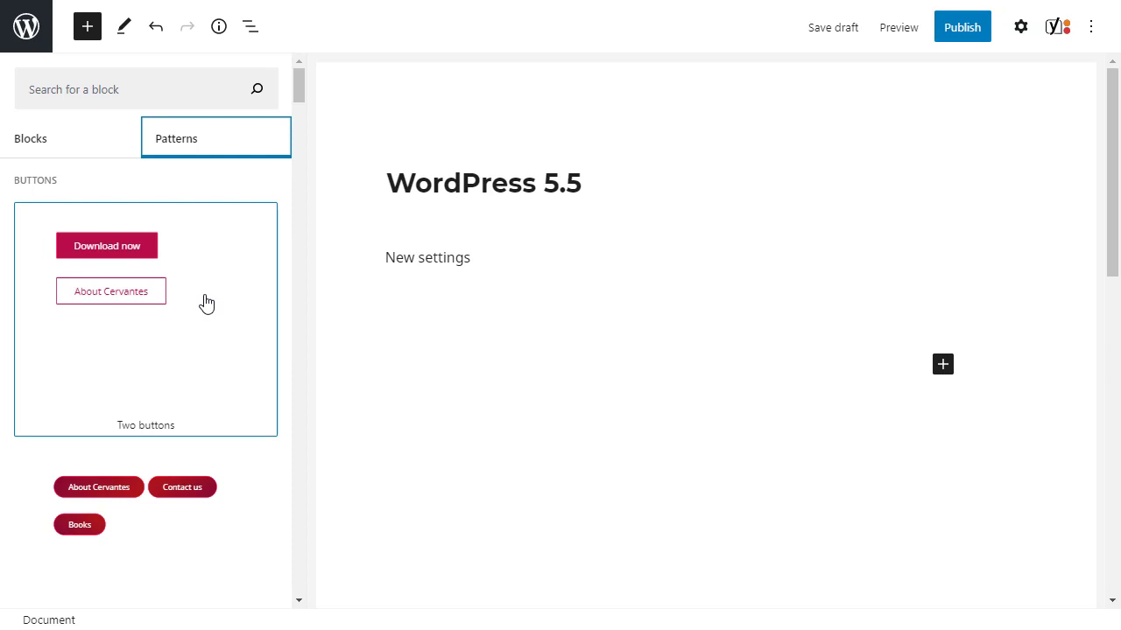
# Insert the Three buttons pattern into the post.
pyautogui.scroll(-4, 207, 303)
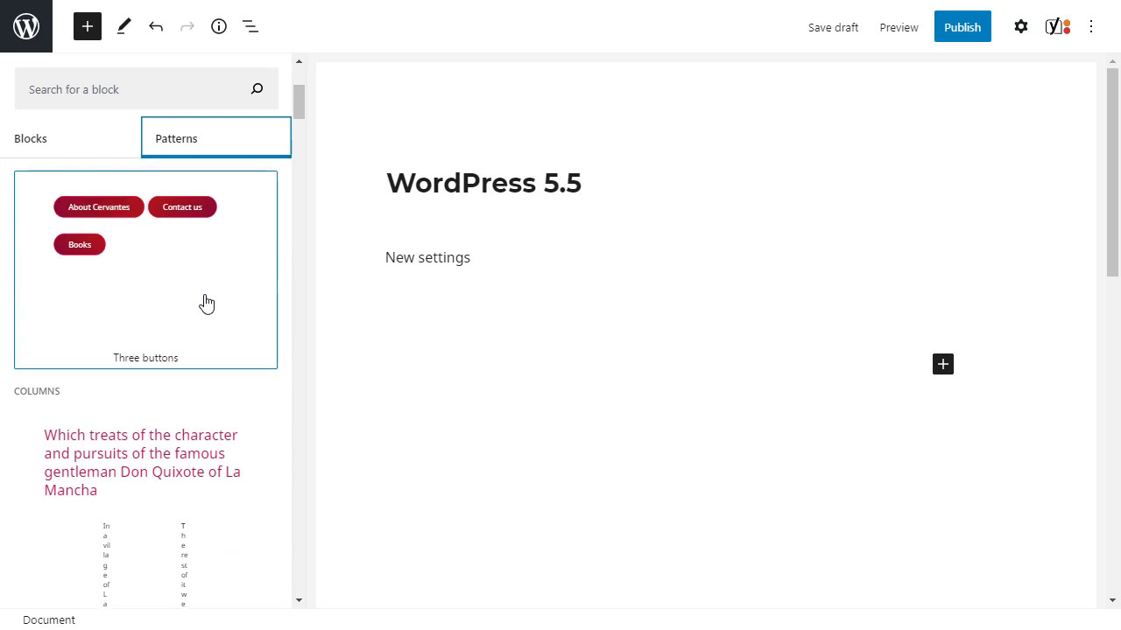
pyautogui.scroll(-2, 176, 272)
pyautogui.scroll(3, 180, 245)
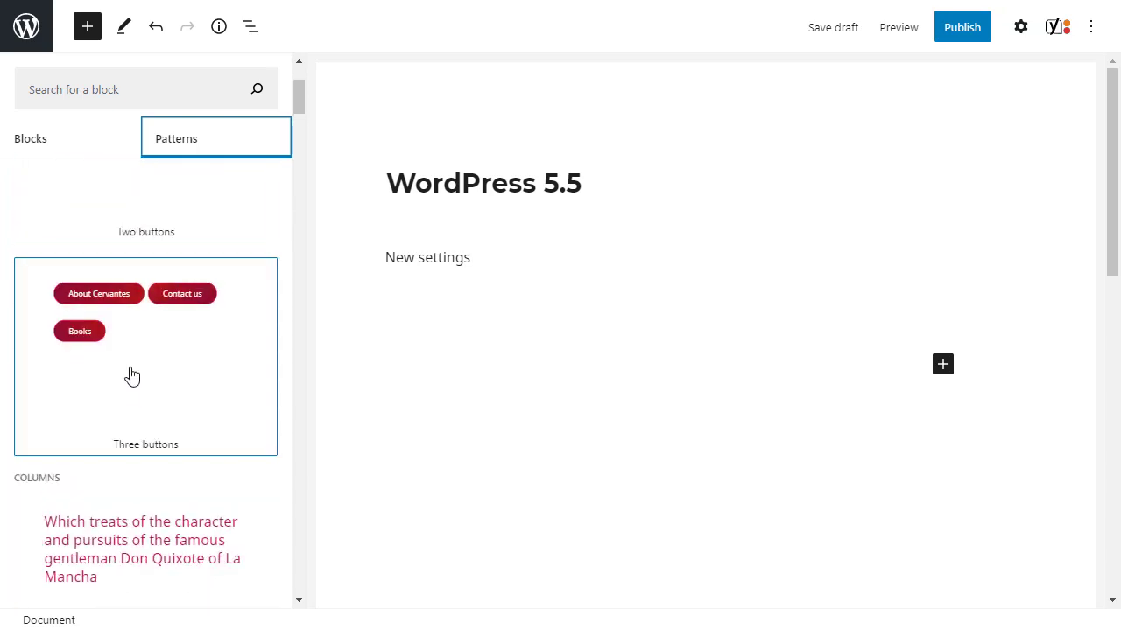
pyautogui.click(131, 375)
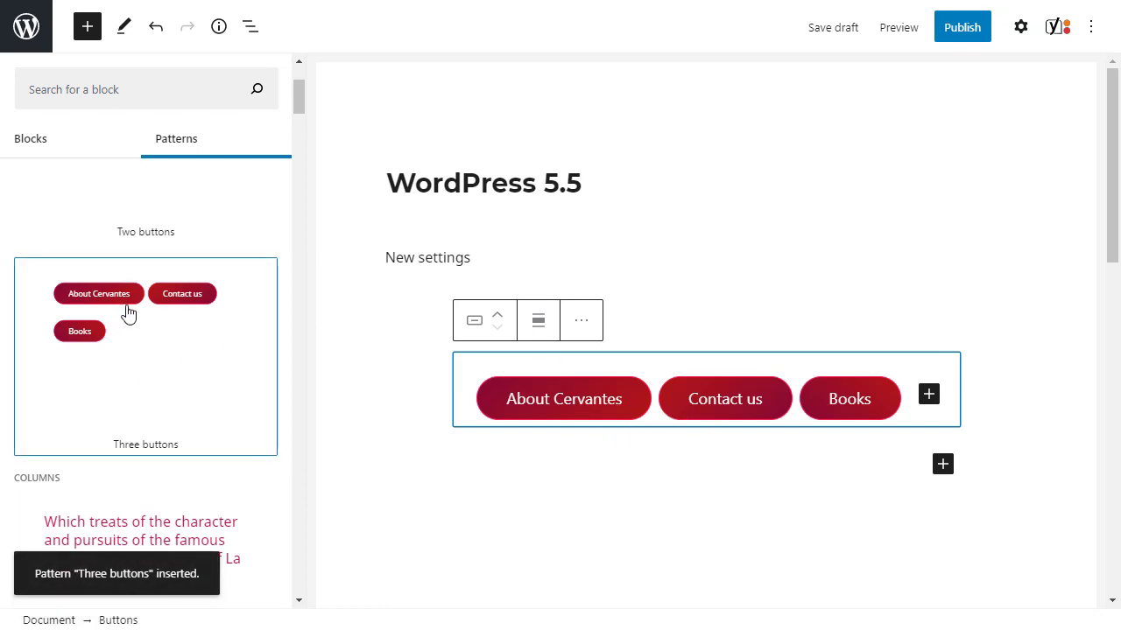
# Insert the Two buttons pattern and select its Books button.
pyautogui.scroll(2, 166, 335)
pyautogui.scroll(1, 164, 331)
pyautogui.click(208, 313)
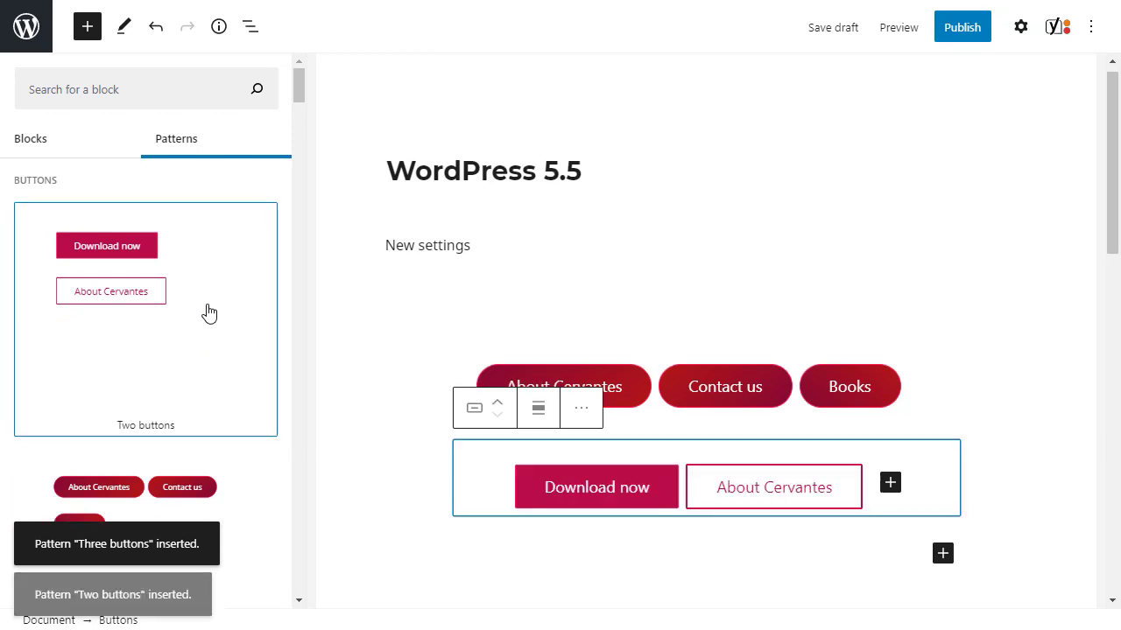
pyautogui.scroll(-2, 397, 324)
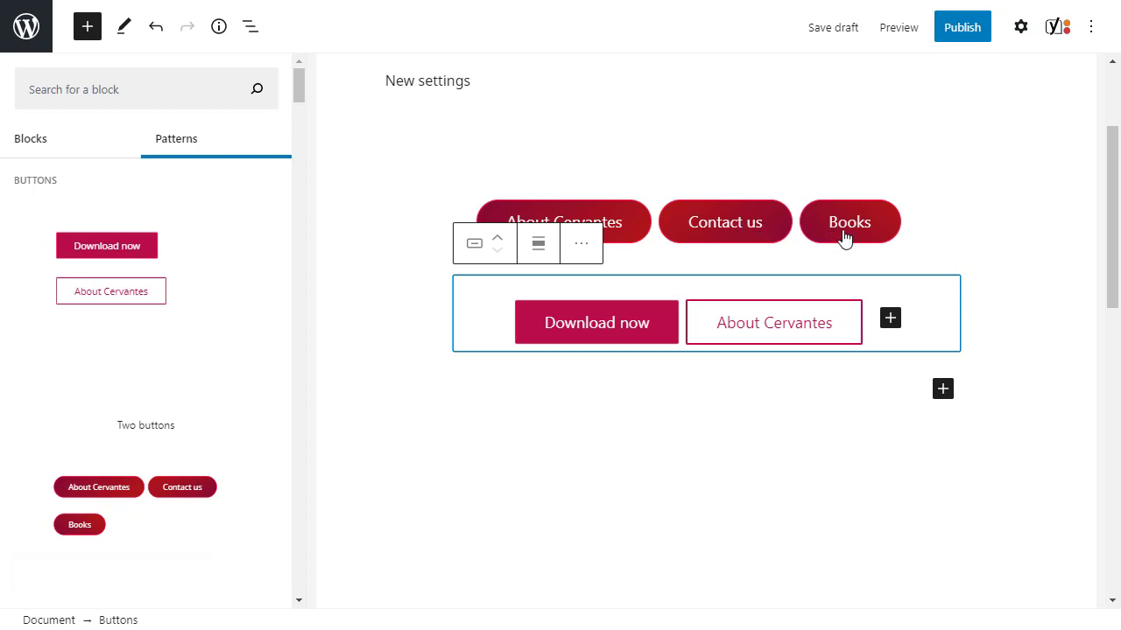
pyautogui.click(844, 236)
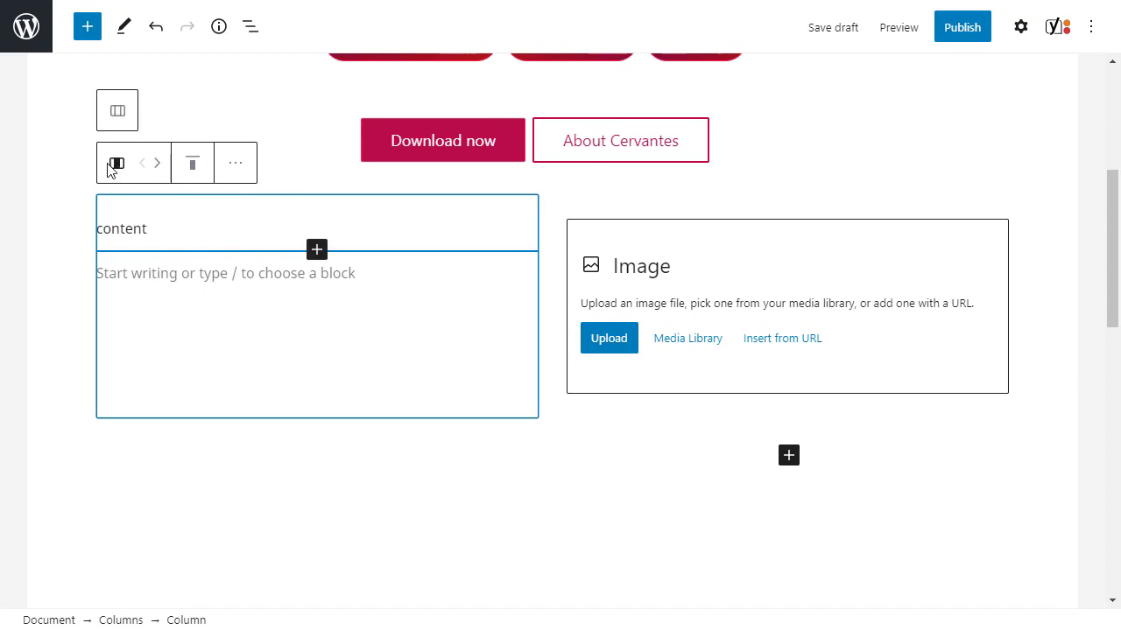
# Move the content column right of the image, then move the Columns block above the two-button row.
pyautogui.click(158, 165)
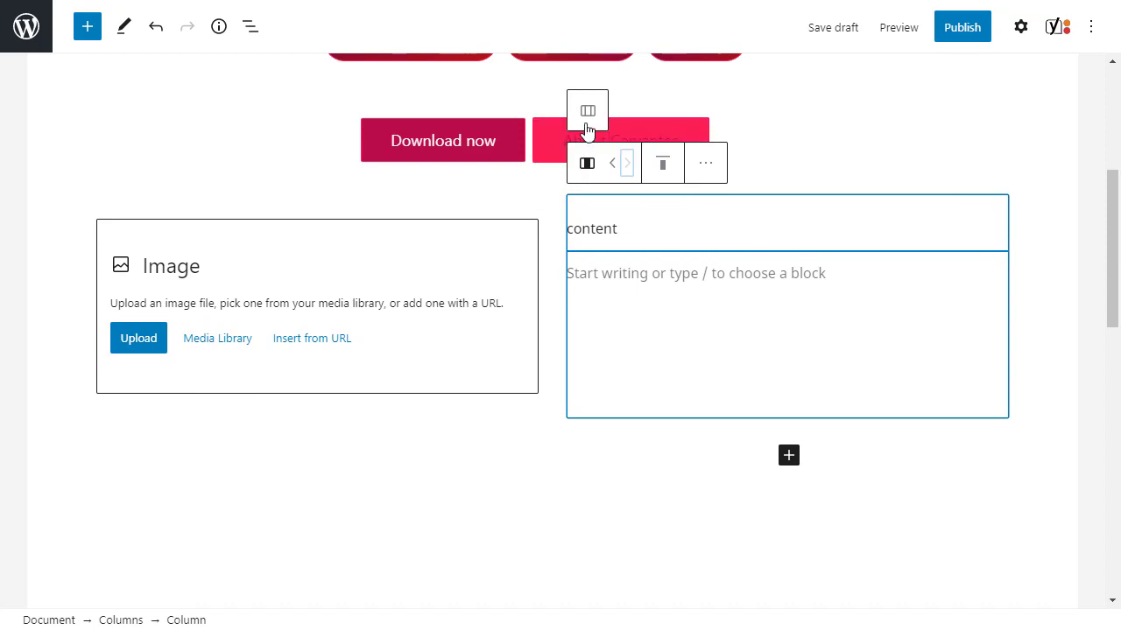
pyautogui.click(588, 112)
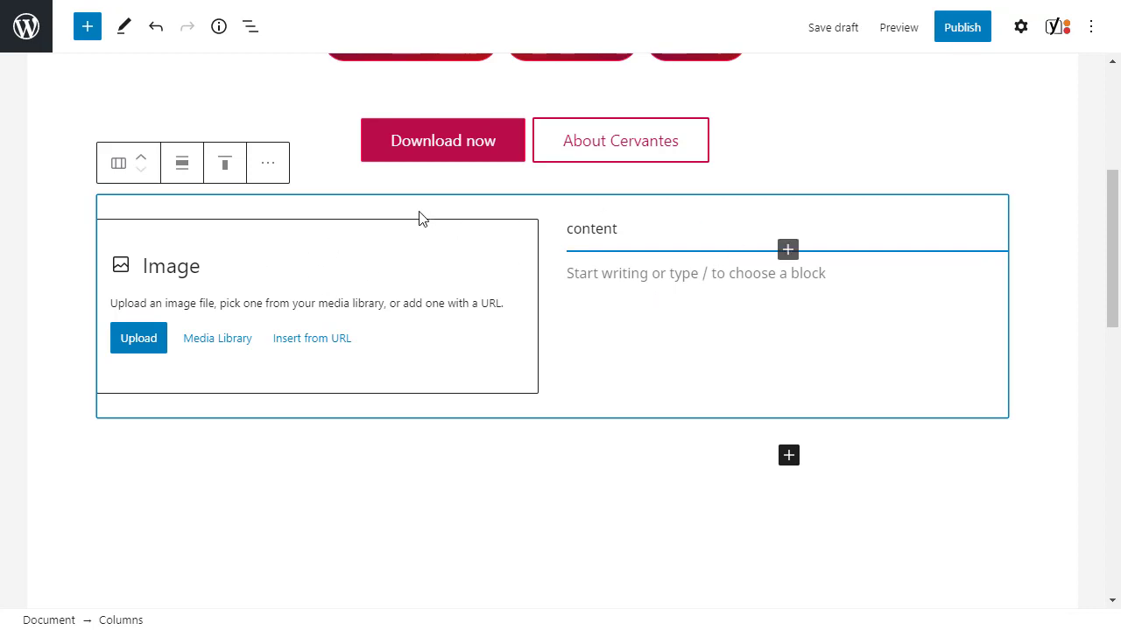
pyautogui.click(141, 158)
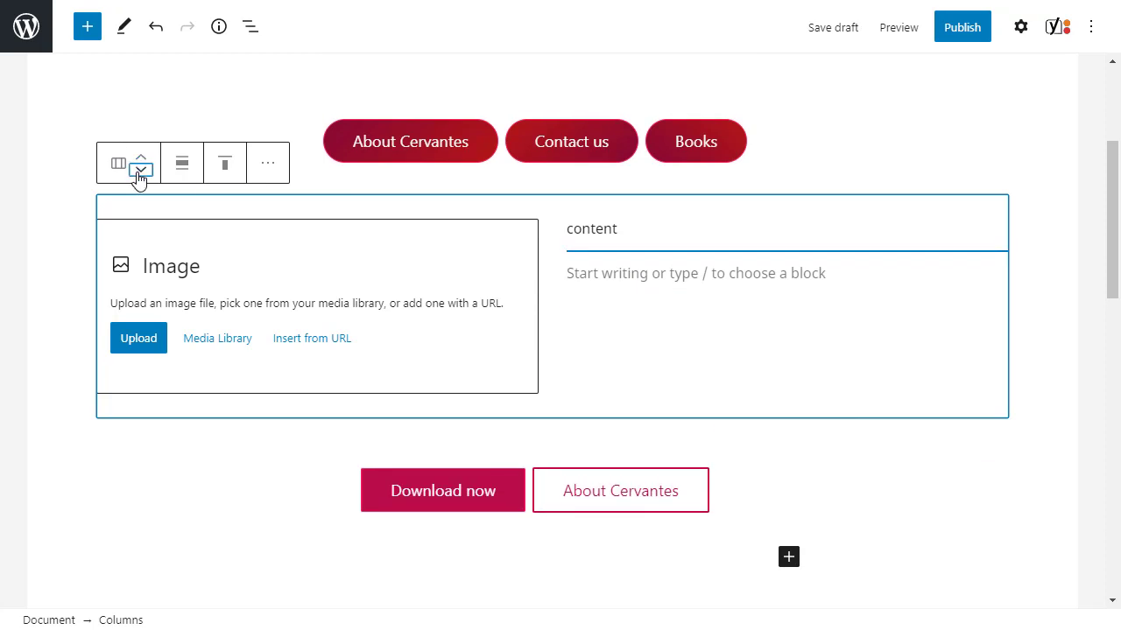
# Move the columns back below Download now and insert walking-v1-5.jpg from the Media Library.
pyautogui.click(140, 171)
pyautogui.click(215, 340)
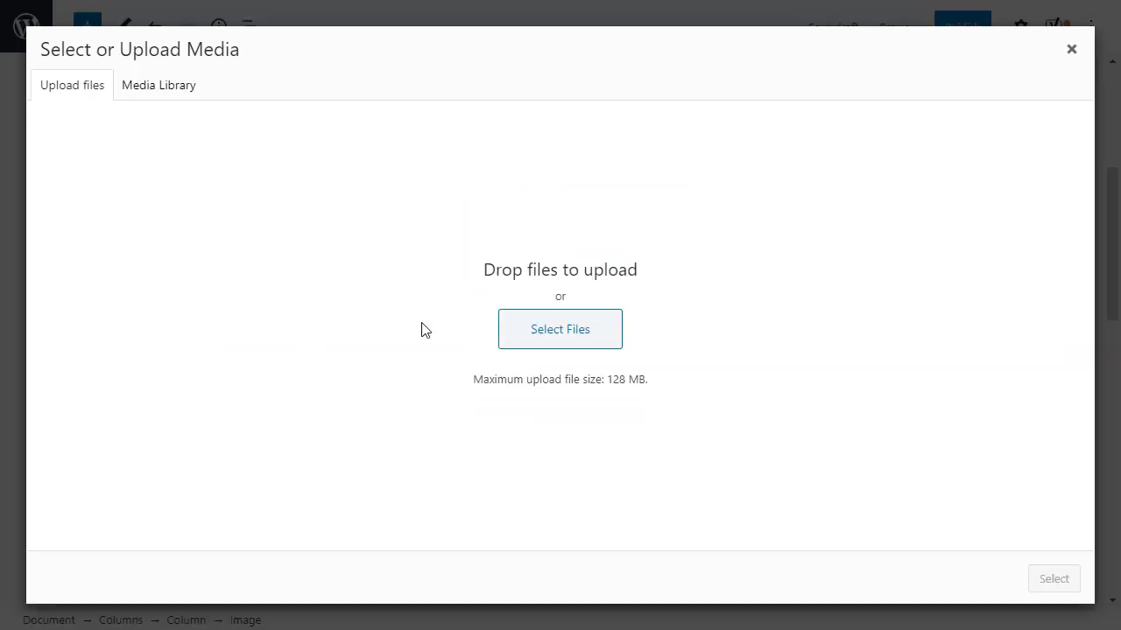
pyautogui.click(159, 87)
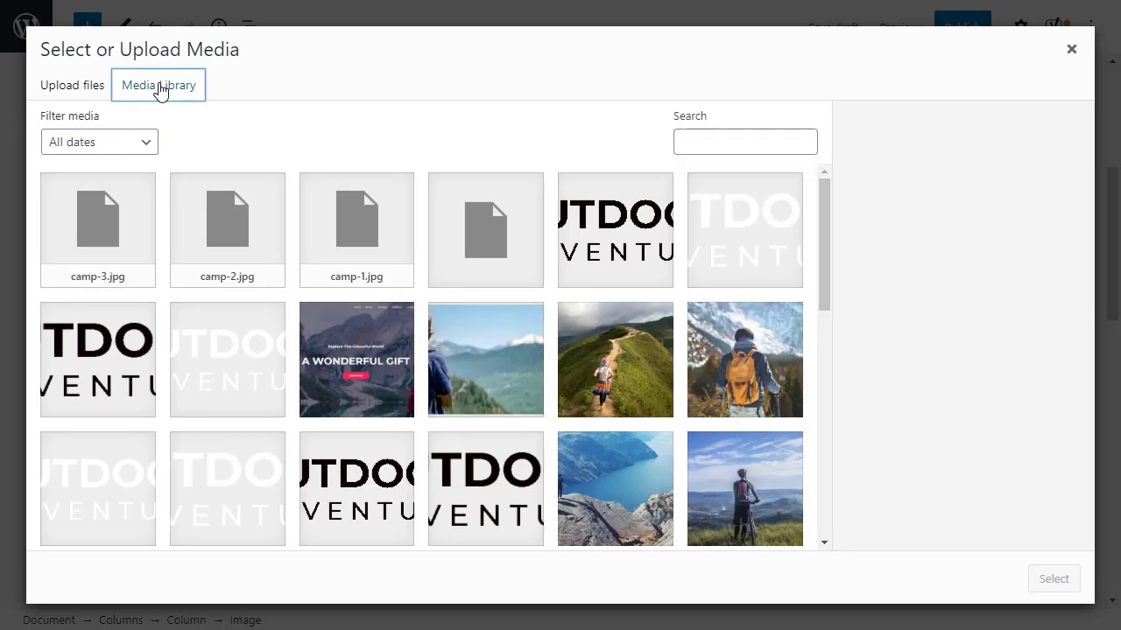
pyautogui.click(617, 358)
pyautogui.click(1053, 578)
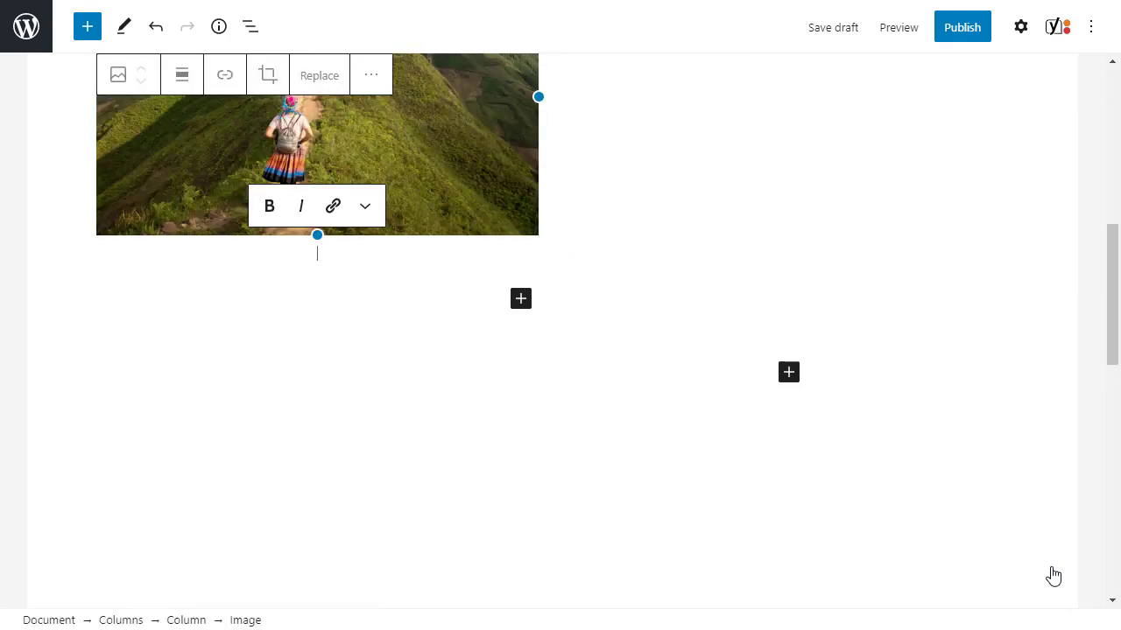
pyautogui.scroll(3, 728, 414)
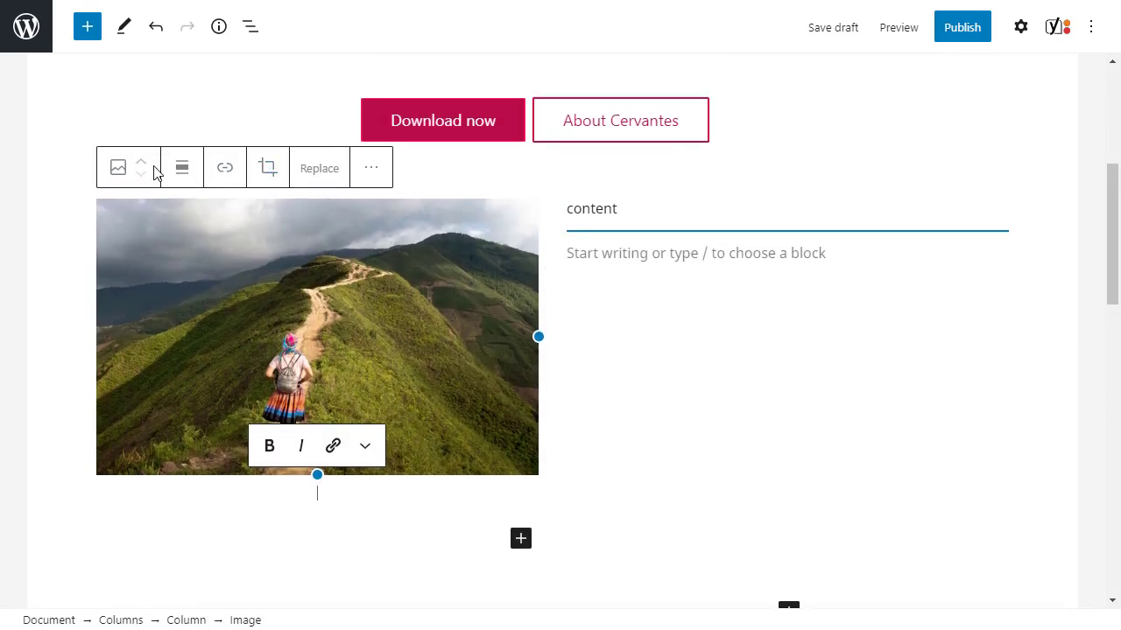
# Crop the hiker photo zoomed to 184, apply it, then bring up the crop's aspect-ratio choices.
pyautogui.click(274, 174)
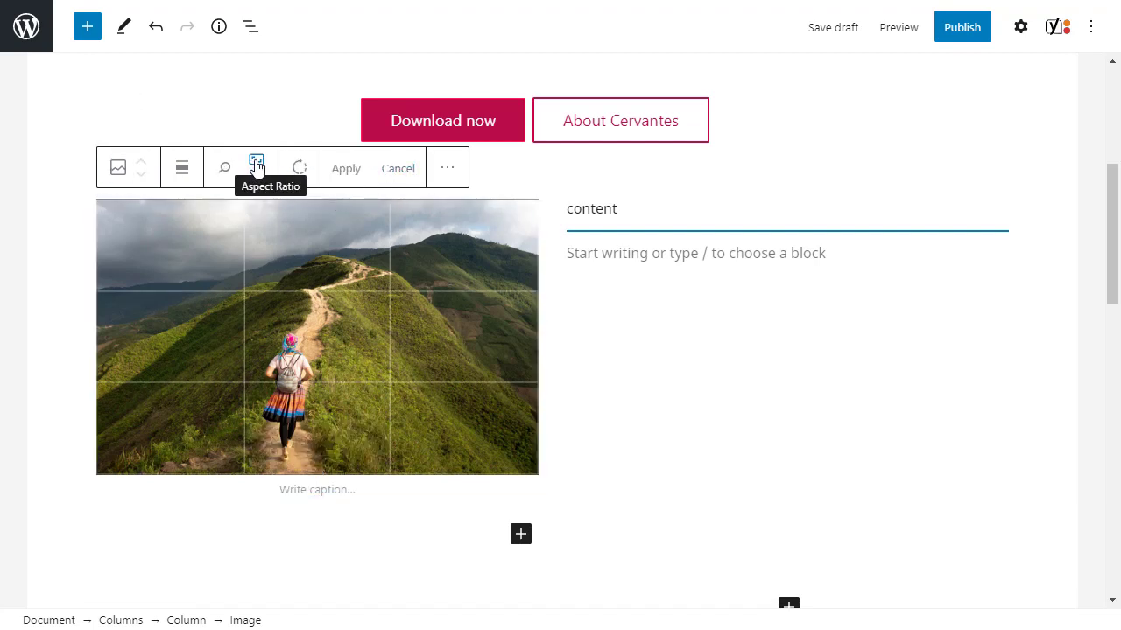
pyautogui.click(225, 169)
pyautogui.click(238, 223)
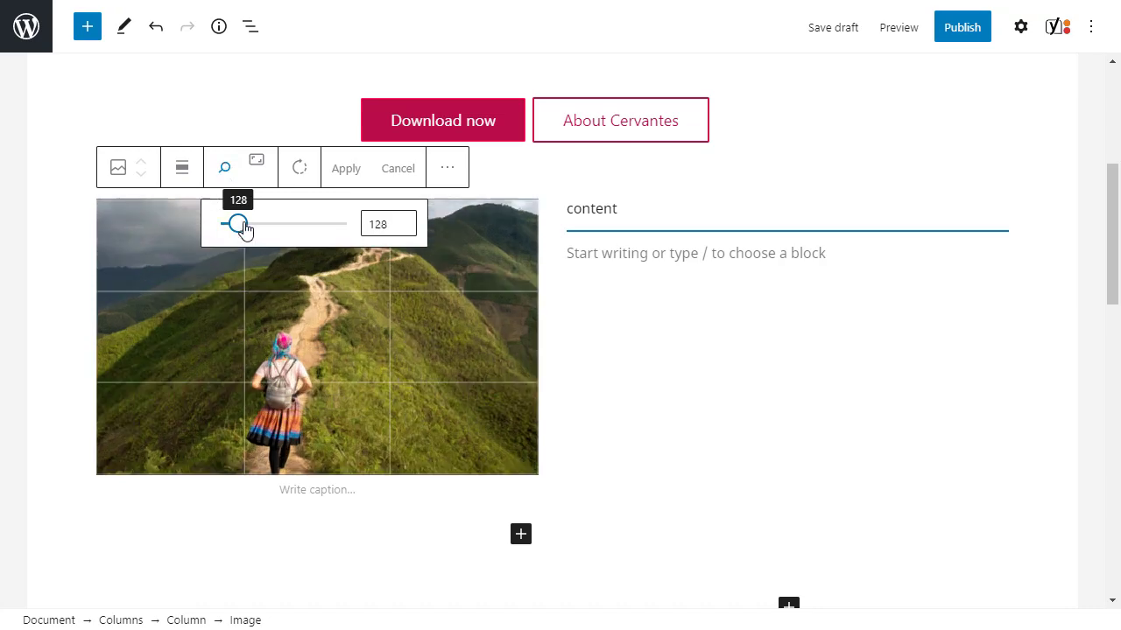
pyautogui.moveTo(244, 230); pyautogui.dragTo(274, 227)
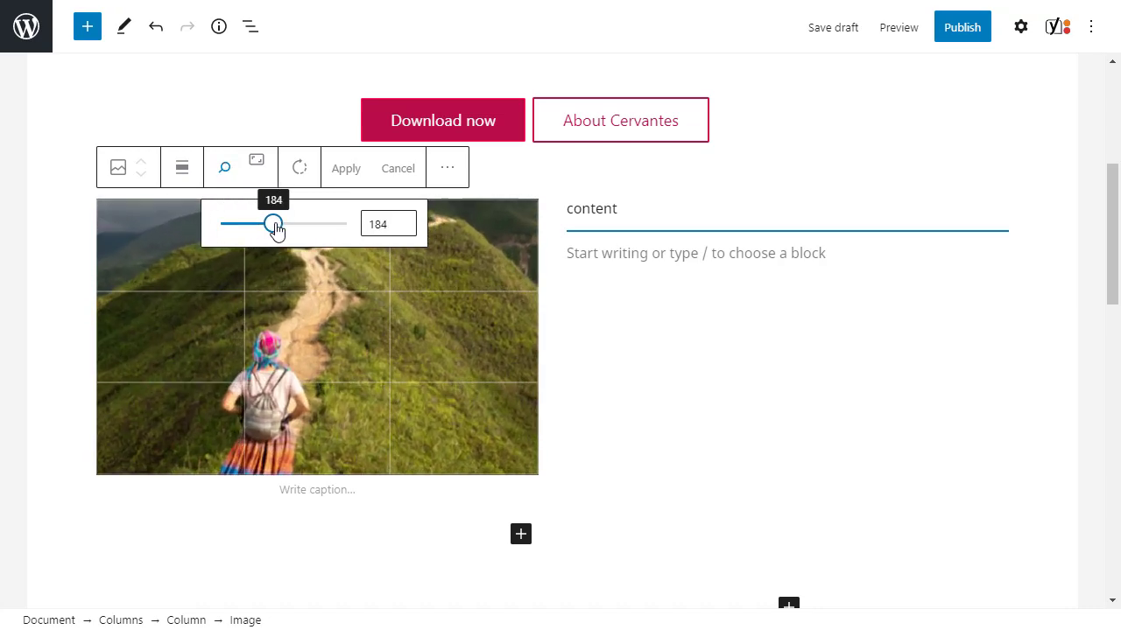
pyautogui.click(301, 171)
pyautogui.click(301, 171)
pyautogui.click(300, 171)
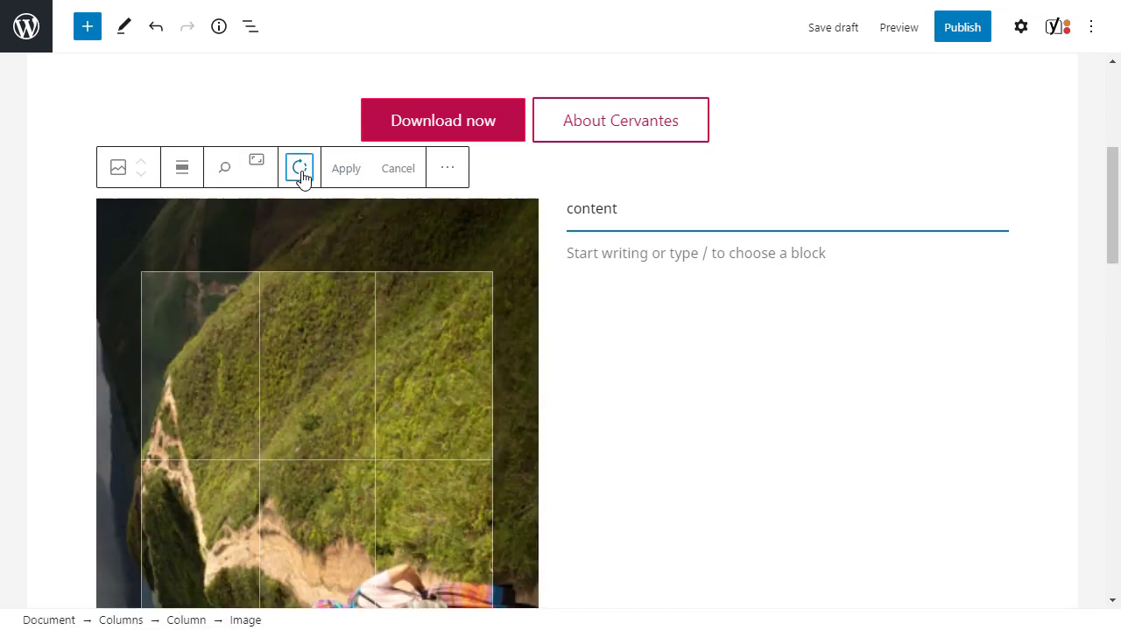
pyautogui.click(300, 172)
pyautogui.click(343, 173)
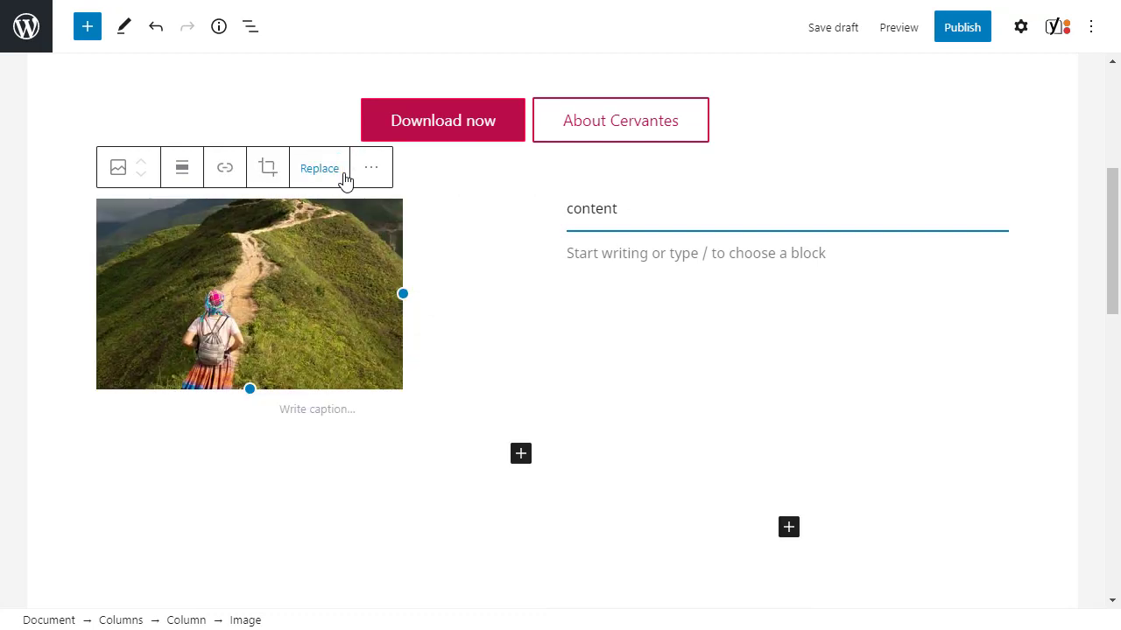
pyautogui.click(267, 168)
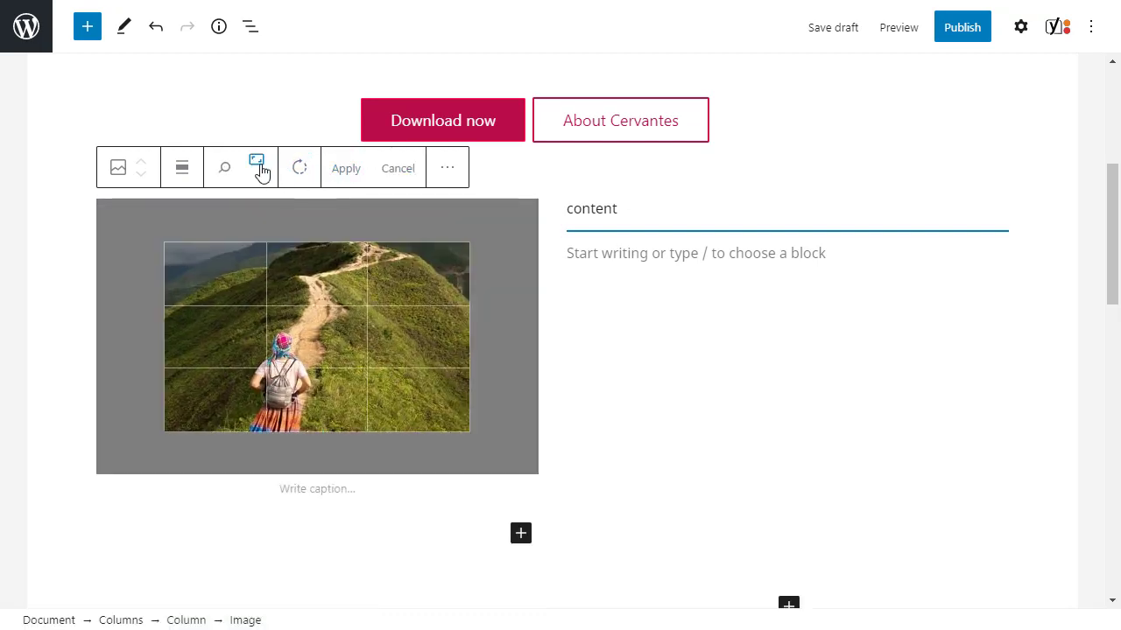
pyautogui.click(258, 168)
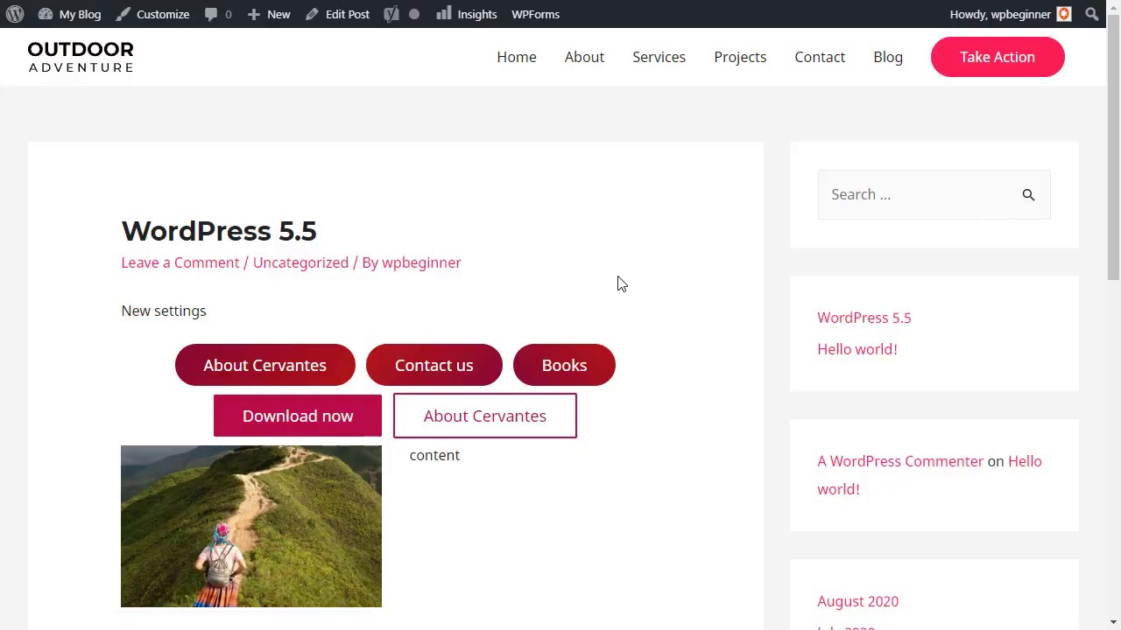
# Inspect the hiker photo's img element in Chrome DevTools, then close DevTools with F12.
pyautogui.scroll(-3, 608, 285)
pyautogui.rightClick(257, 259)
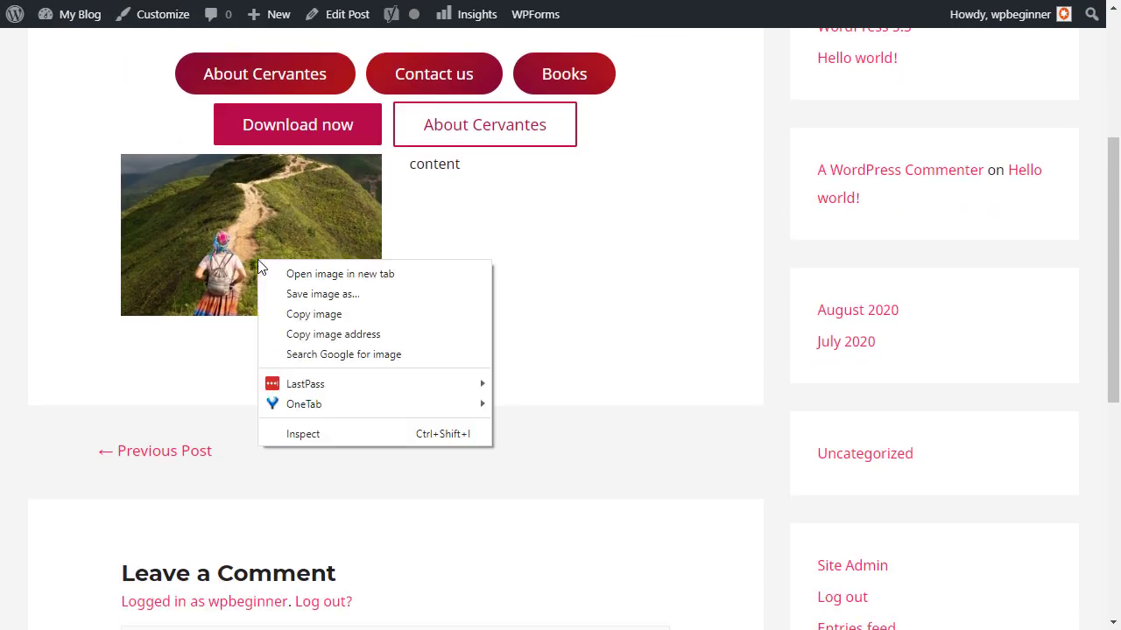
pyautogui.rightClick(246, 242)
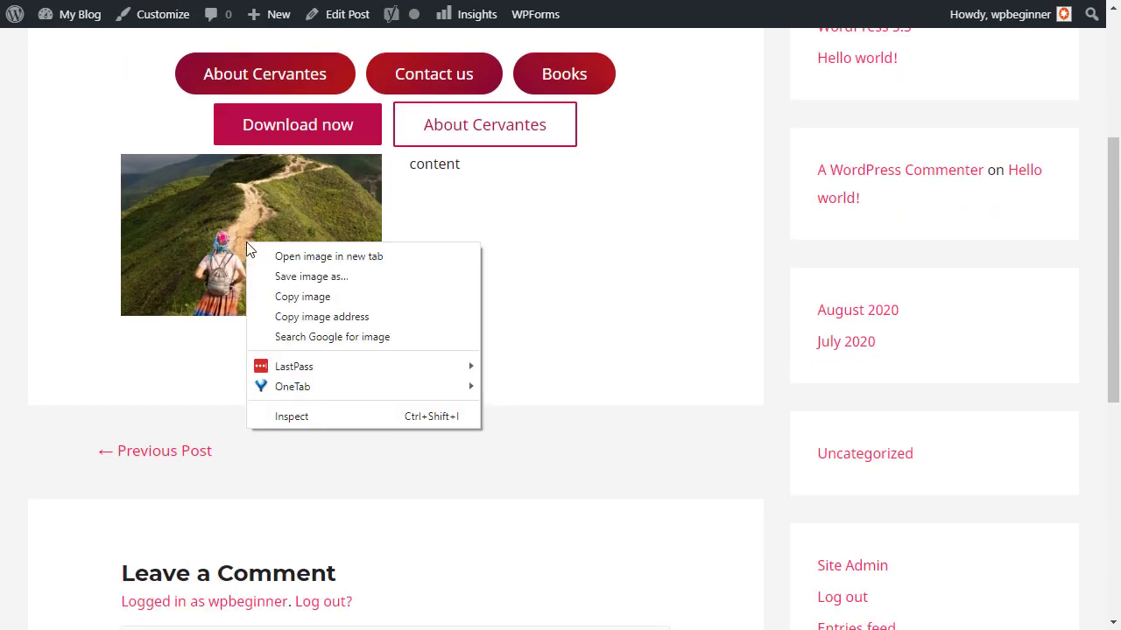
pyautogui.click(310, 414)
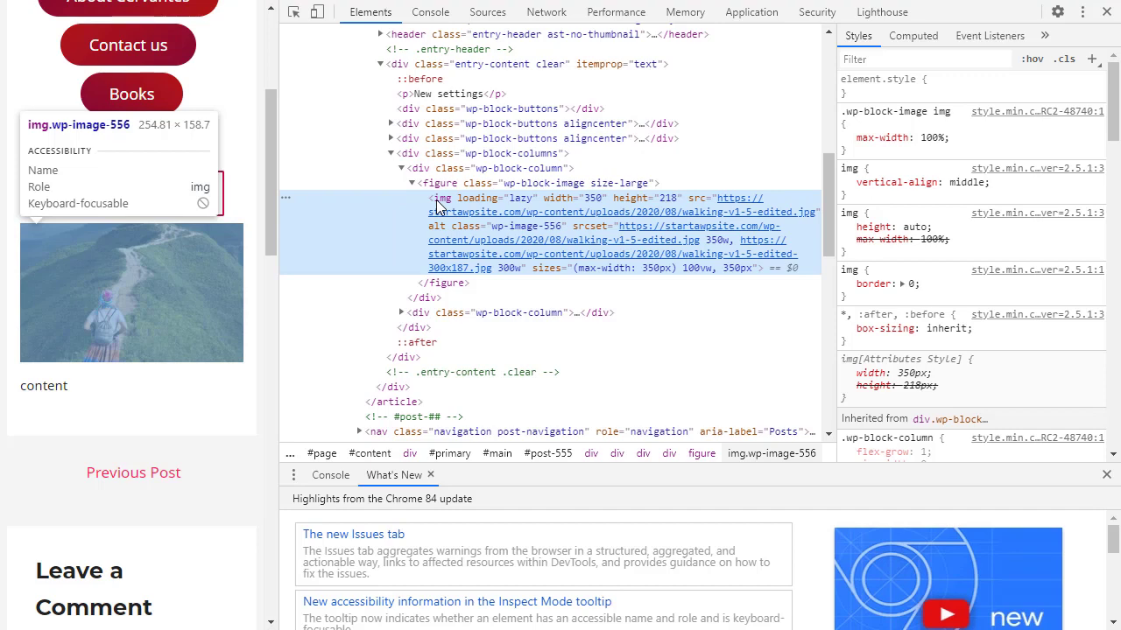
pyautogui.press('F12')
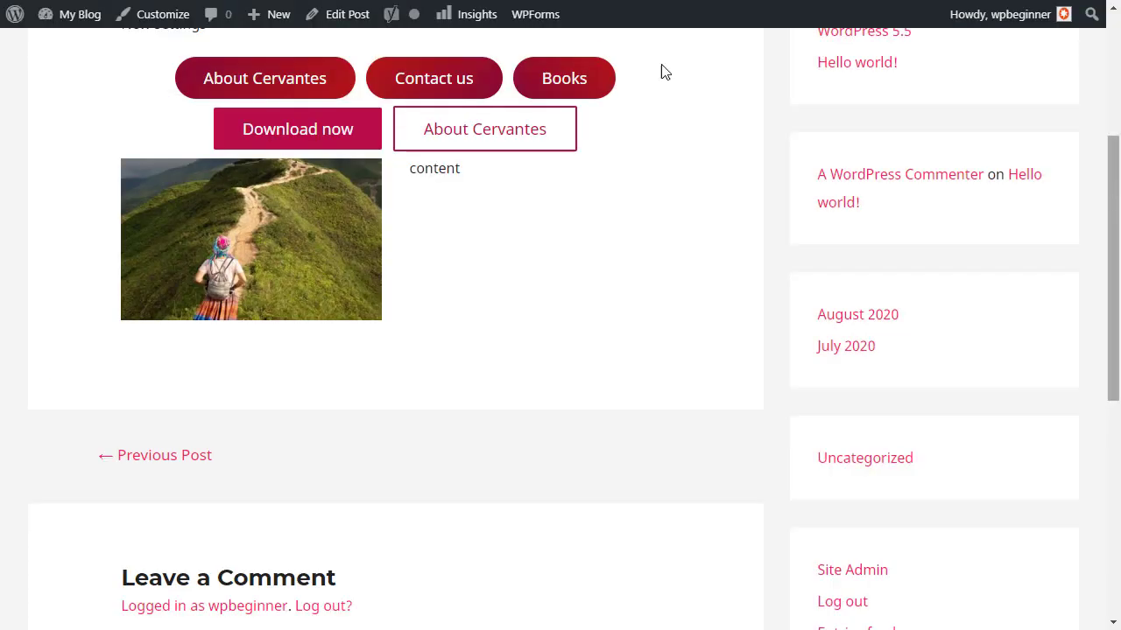
# Go to the Dashboard, then Installed Plugins, and enable auto-updates for WPForms Lite.
pyautogui.moveTo(66, 25)
pyautogui.click(62, 48)
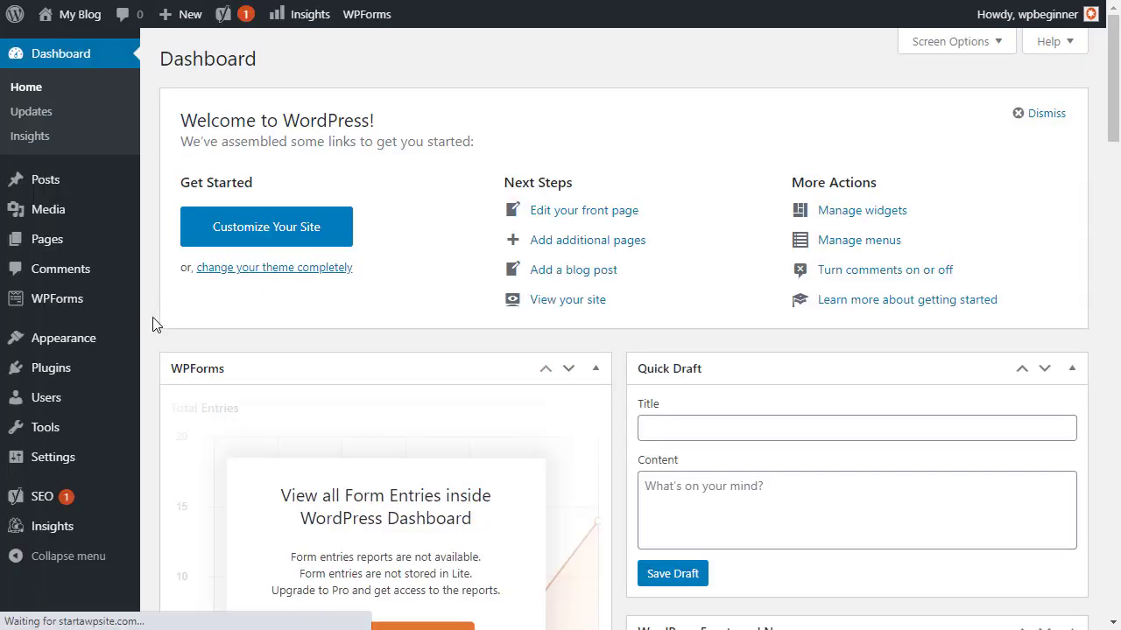
pyautogui.moveTo(44, 378)
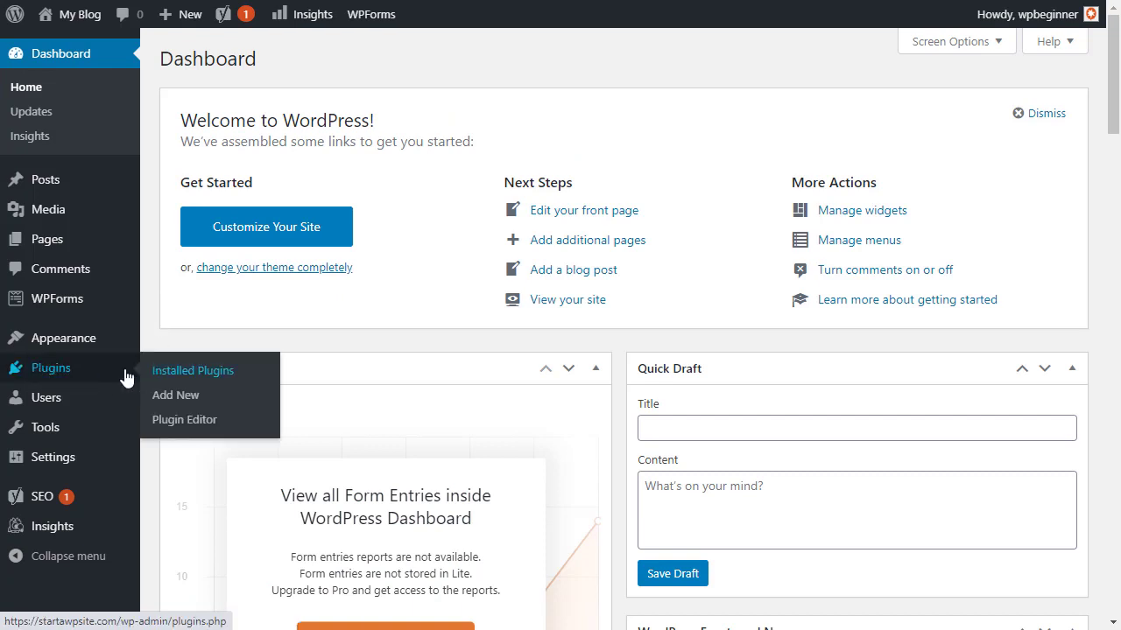
pyautogui.click(170, 375)
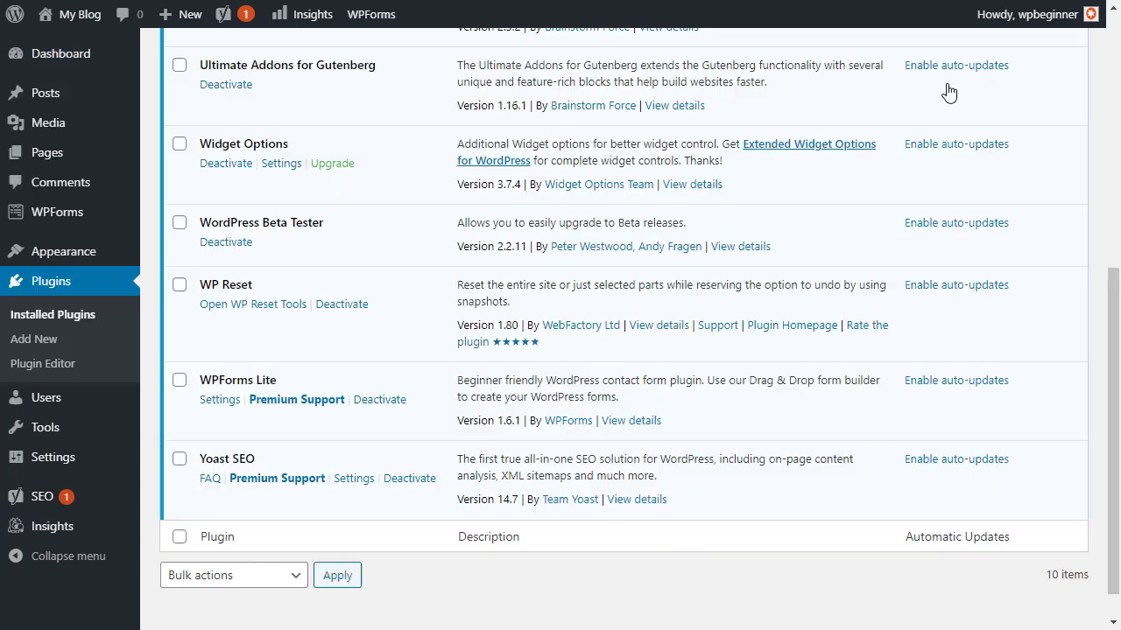
pyautogui.click(934, 383)
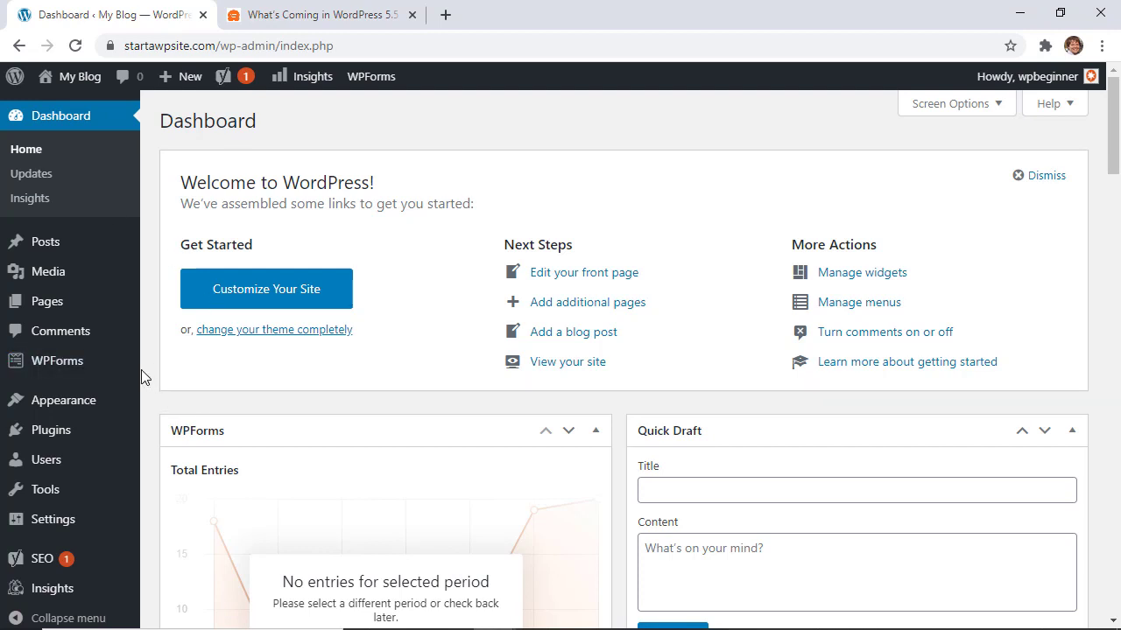
# Open WPForms > All Forms from the admin sidebar.
pyautogui.moveTo(22, 365)
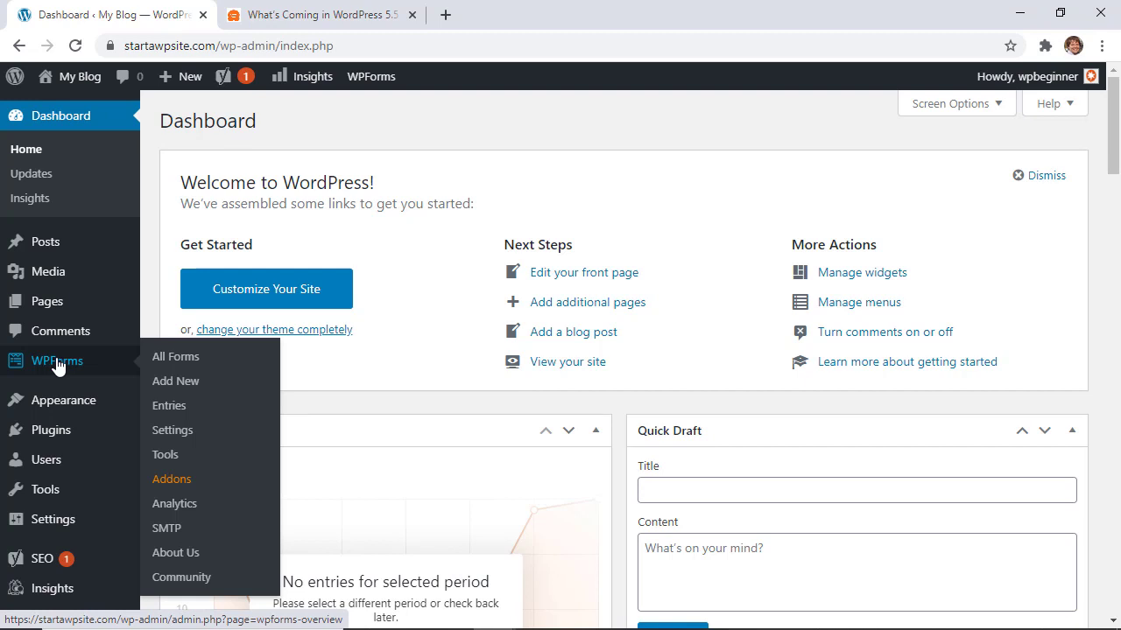
pyautogui.click(166, 360)
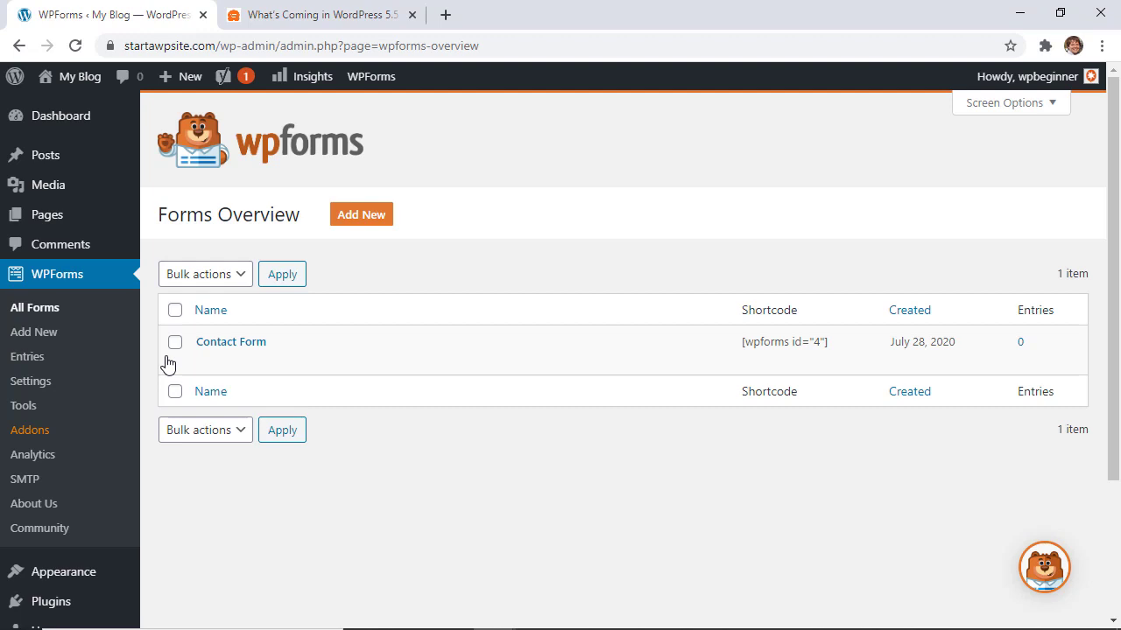
# Load the WPForms + WPBeginner landing page at wpforms.com/wpbeginner in a new browser tab.
pyautogui.click(444, 15)
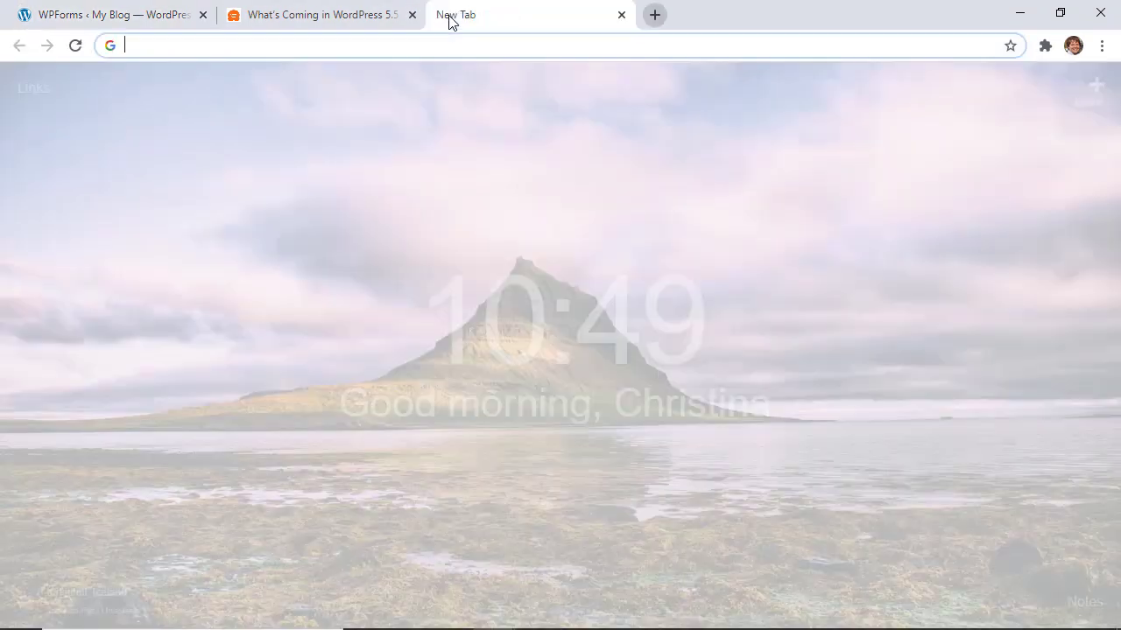
pyautogui.write('wpforms.com')
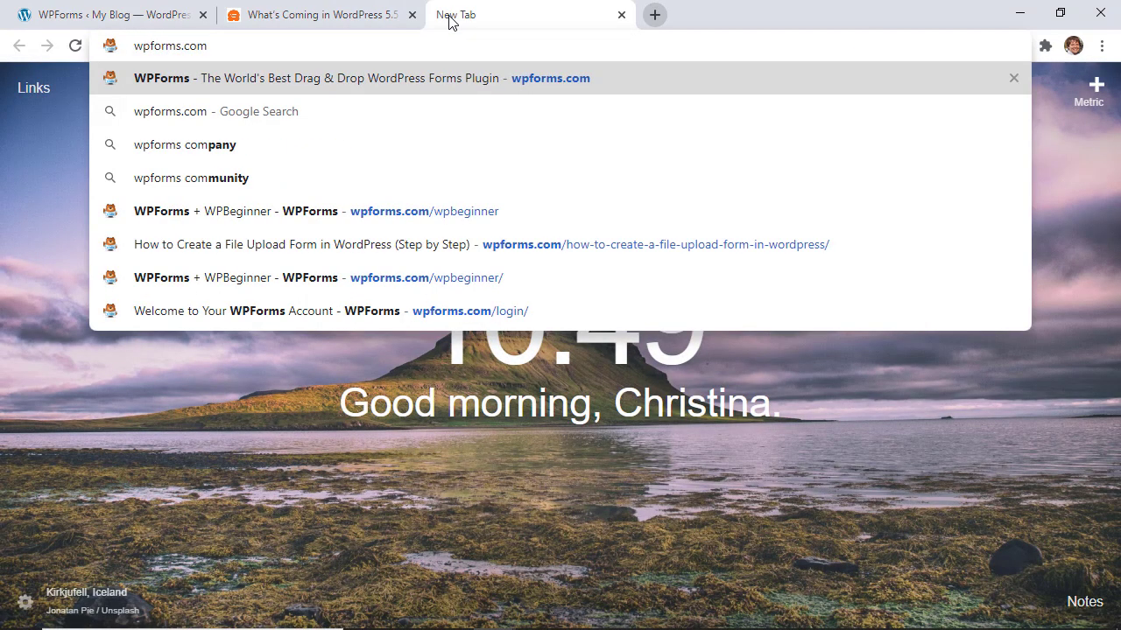
pyautogui.write('/w')
pyautogui.press('Return')
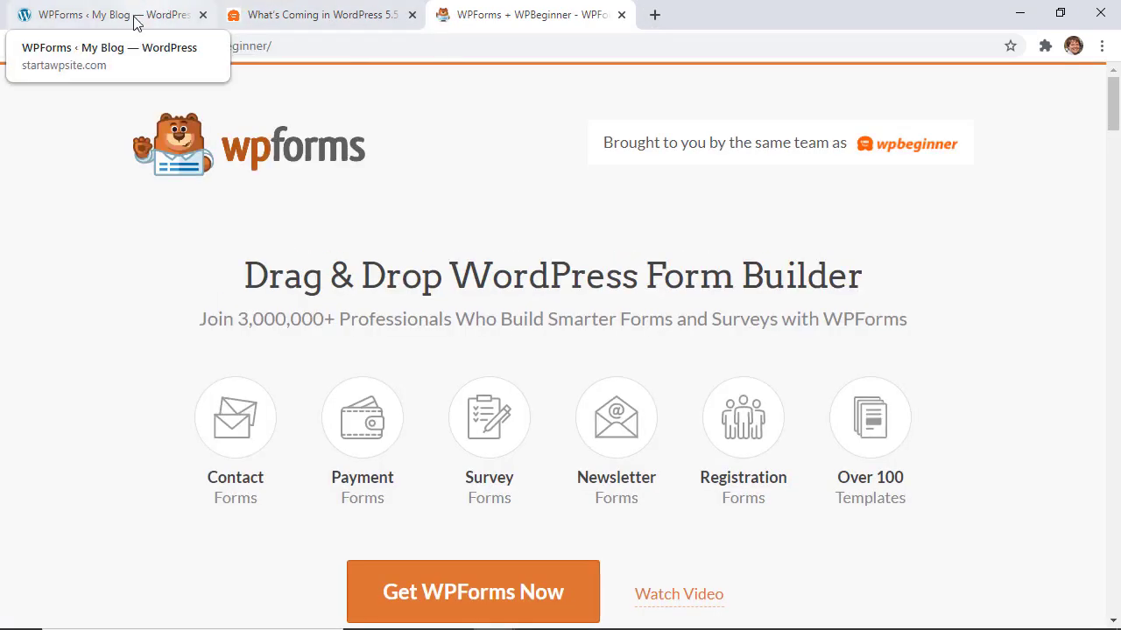
# Return to WordPress admin and go to the Plugins > Add New page.
pyautogui.click(105, 15)
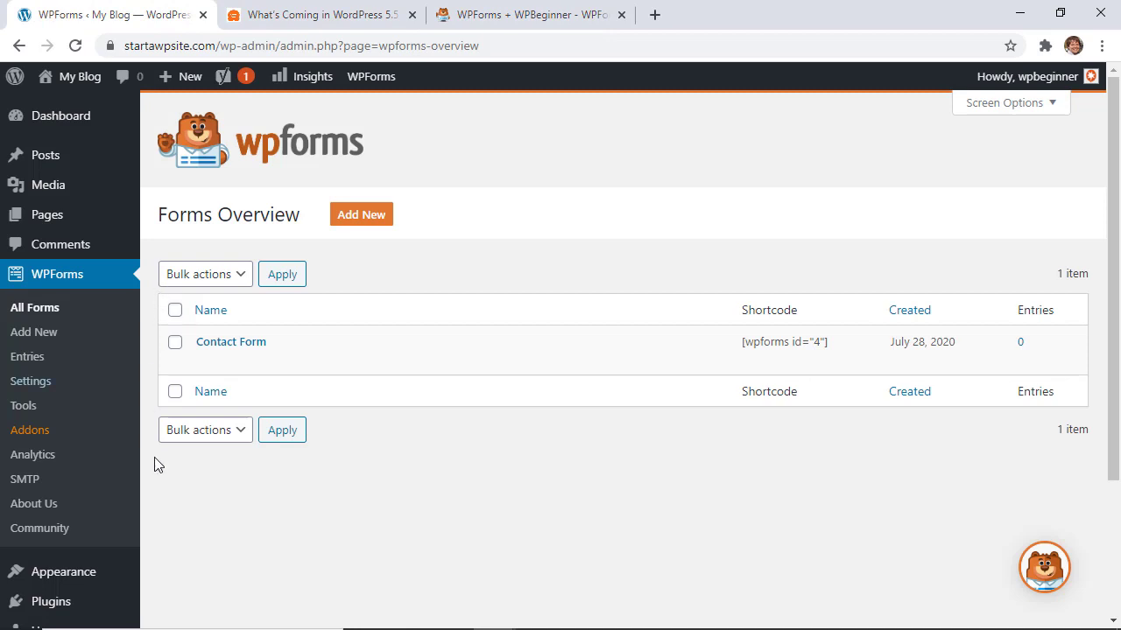
pyautogui.scroll(-3, 154, 458)
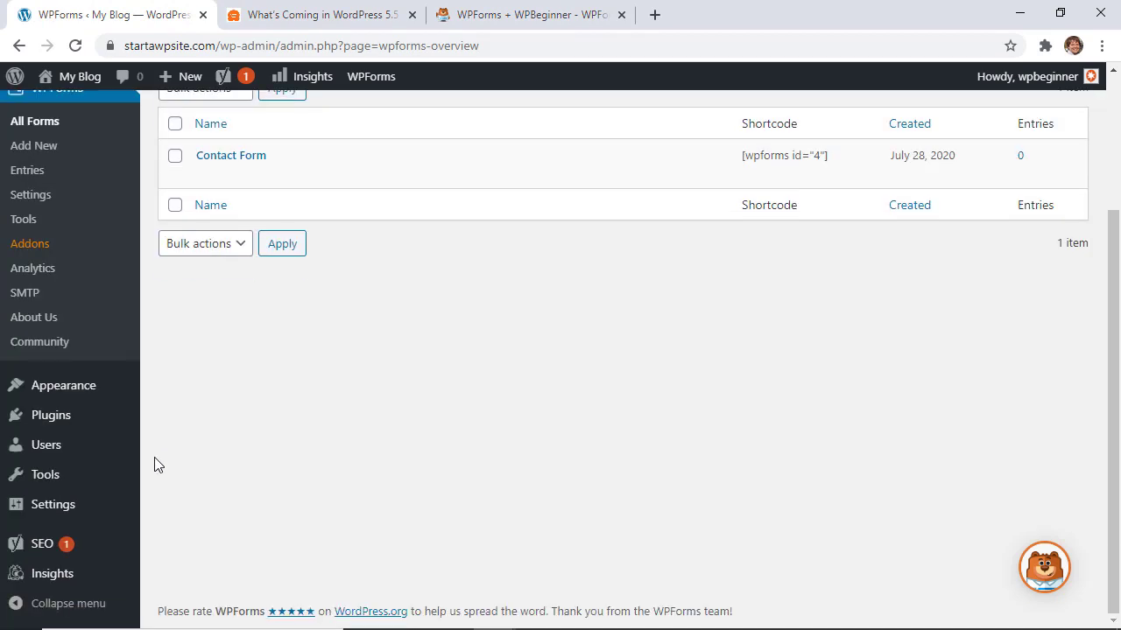
pyautogui.moveTo(55, 419)
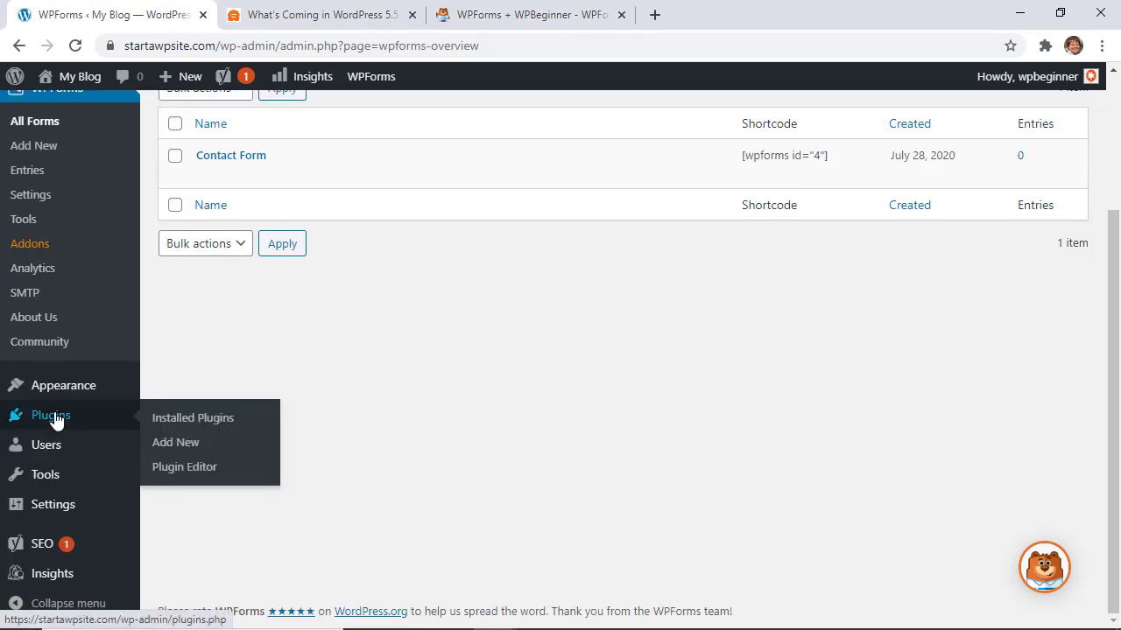
pyautogui.click(184, 450)
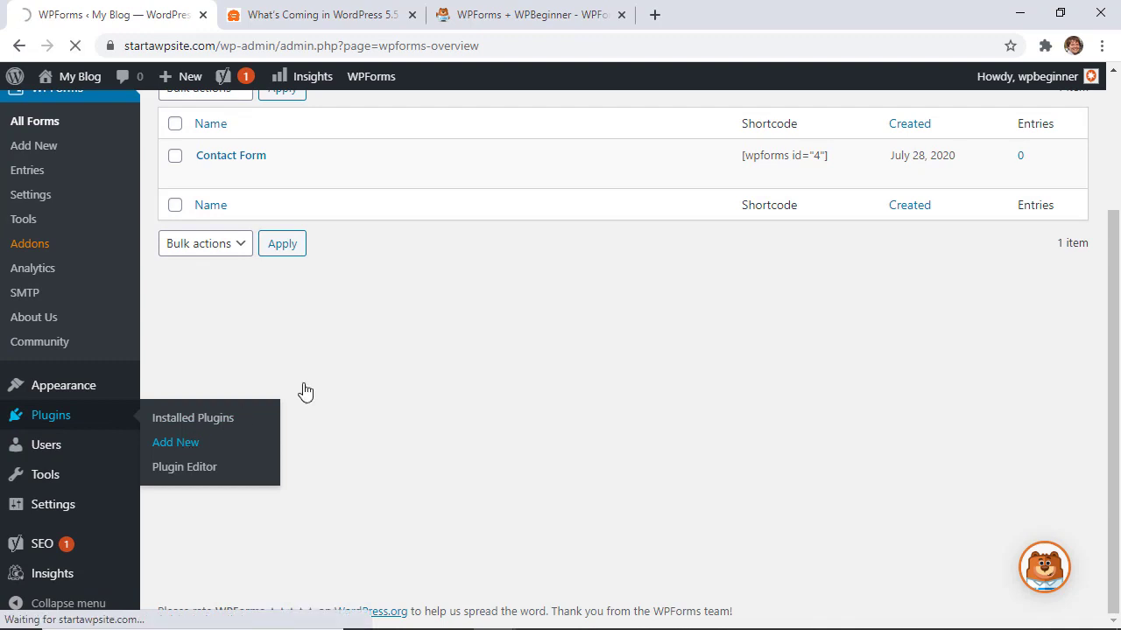
# Upload wpforms.zip as a plugin package and start installing it.
pyautogui.click(485, 280)
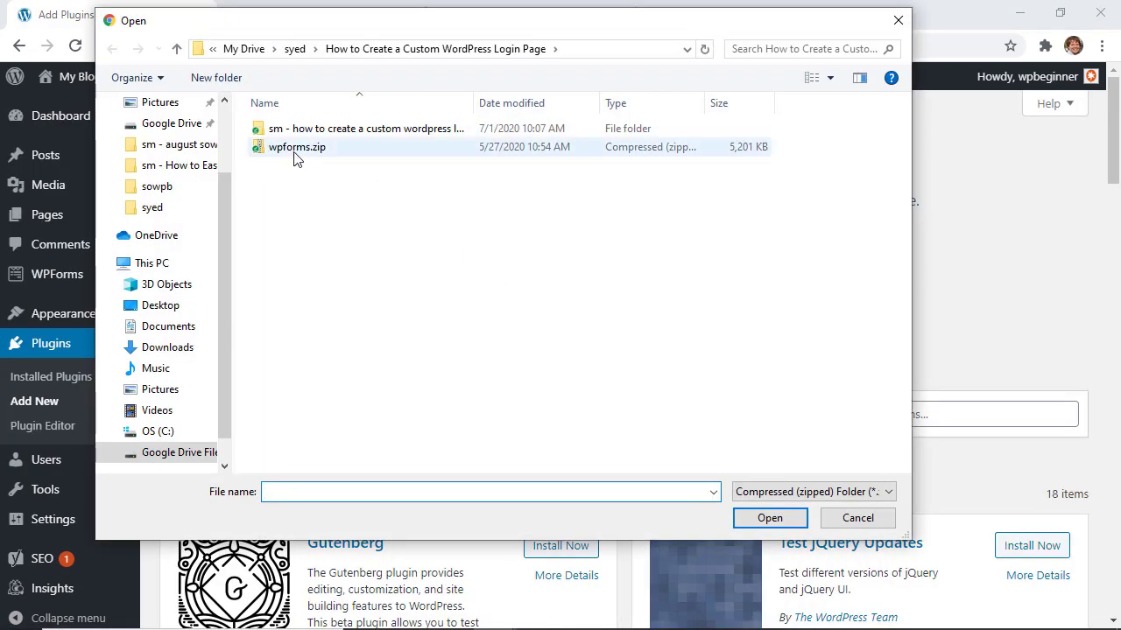
pyautogui.click(295, 149)
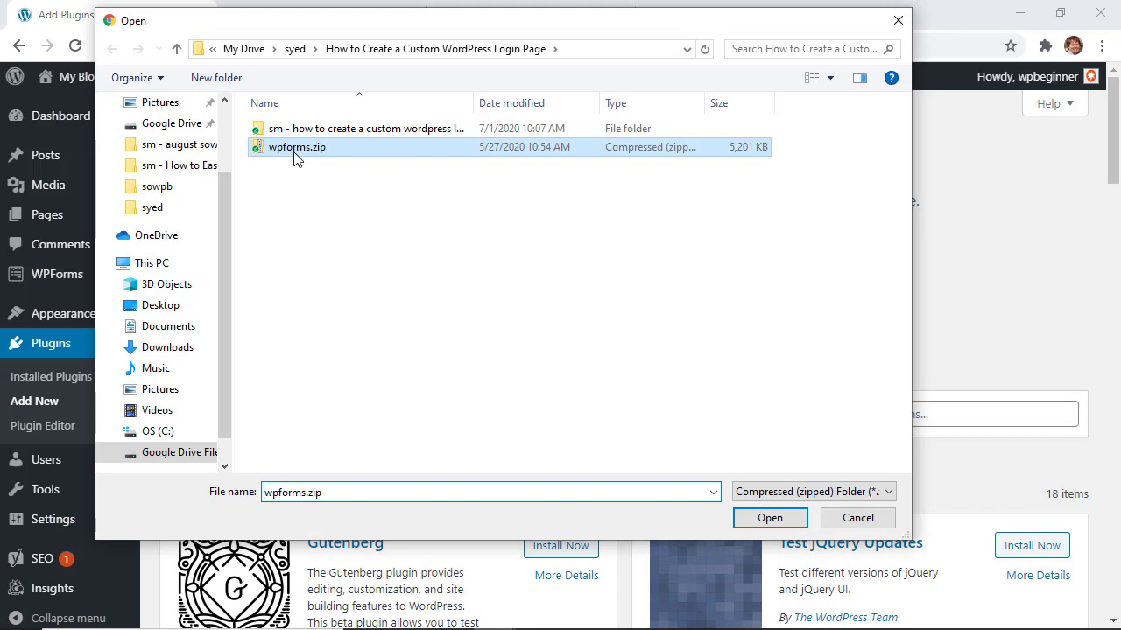
pyautogui.click(769, 518)
pyautogui.click(727, 280)
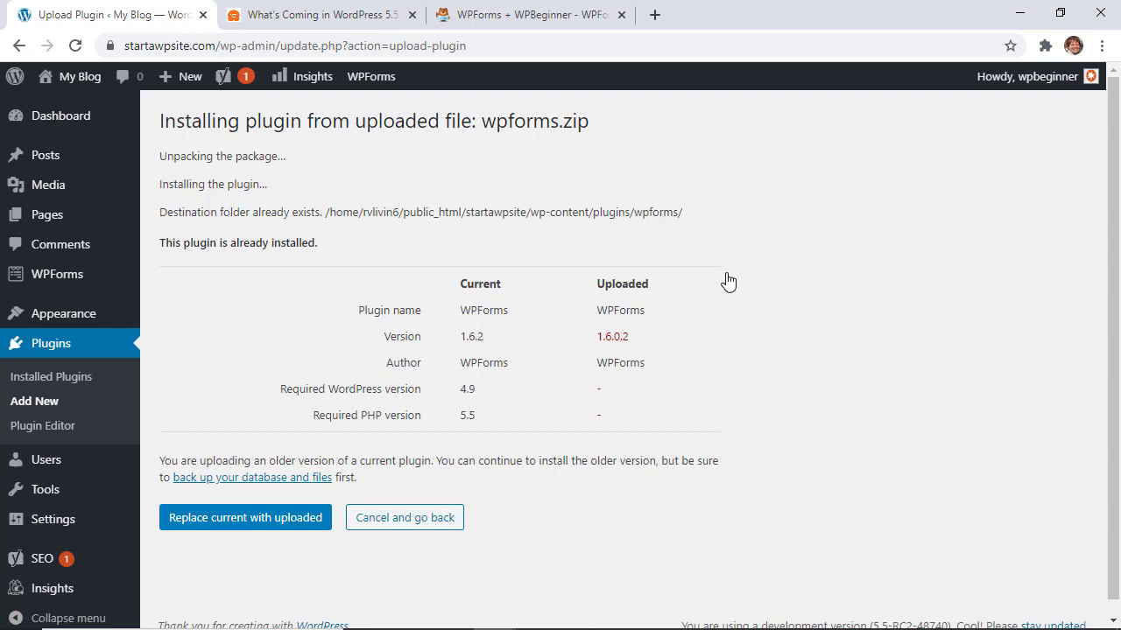
# Scroll down to review the uploaded WPForms 1.6.0.2 package against installed 1.6.2.
pyautogui.scroll(-1, 727, 281)
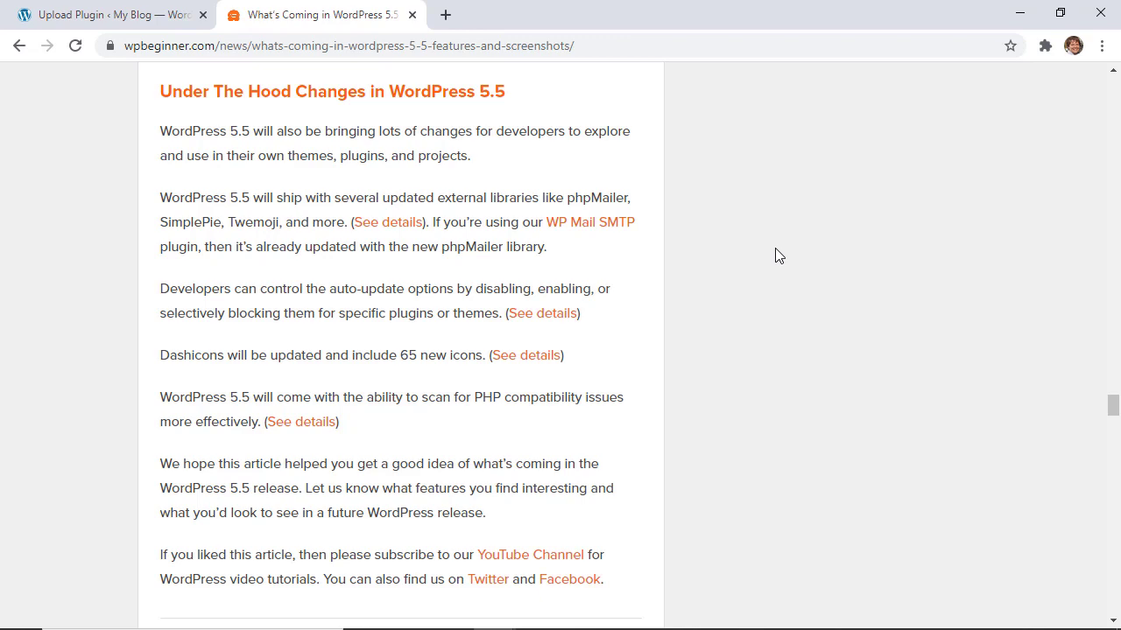
pyautogui.scroll(-1, 775, 248)
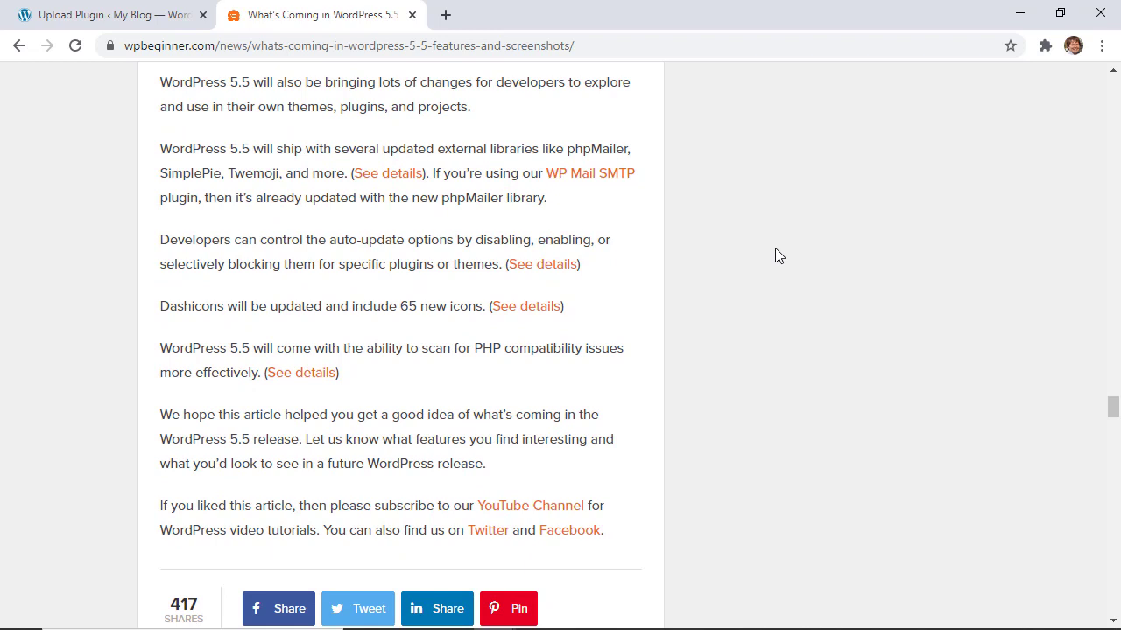
pyautogui.scroll(2, 775, 247)
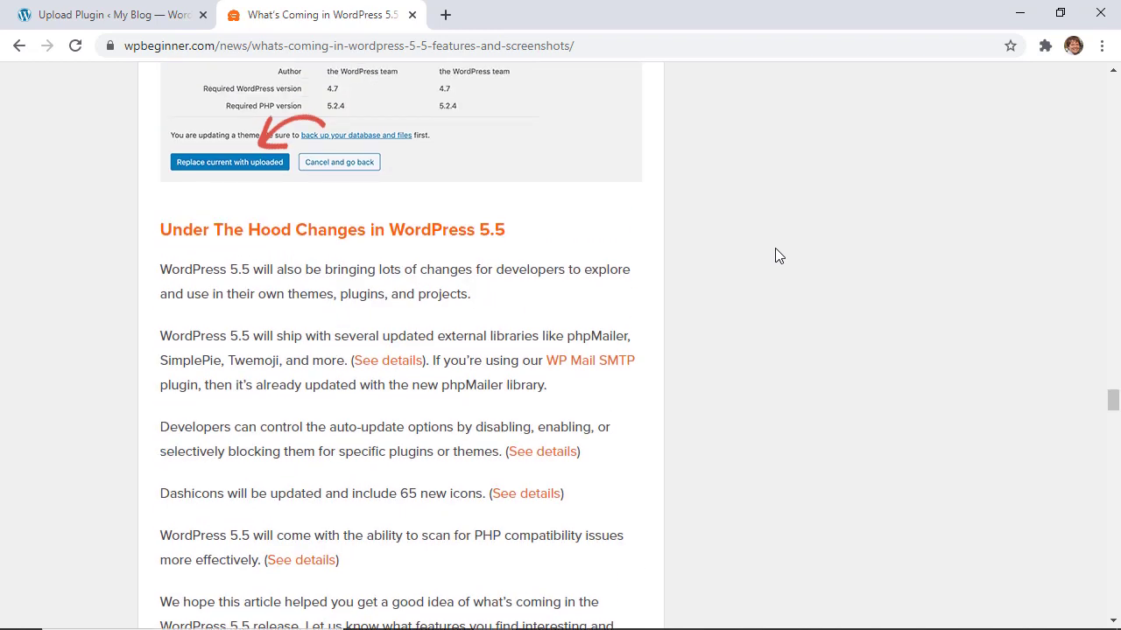